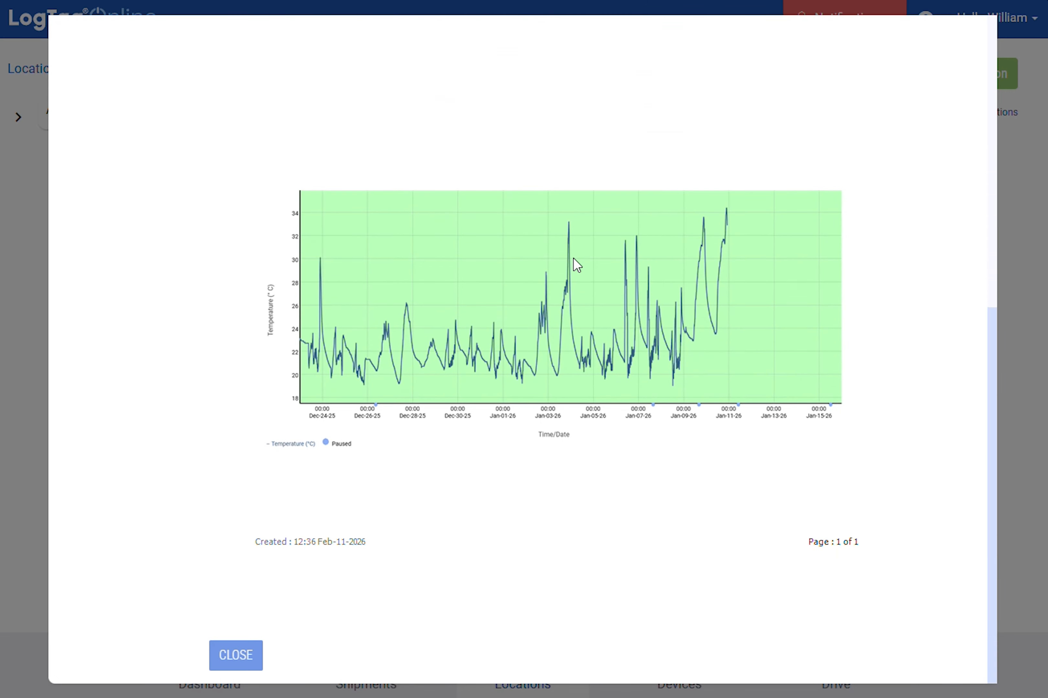
Close the chart report and edit the temperature mapping location, attaching the LT5GEO-E - #D0D600001730 logger.
scroll(573, 262, "up", 6)
left_click(411, 34)
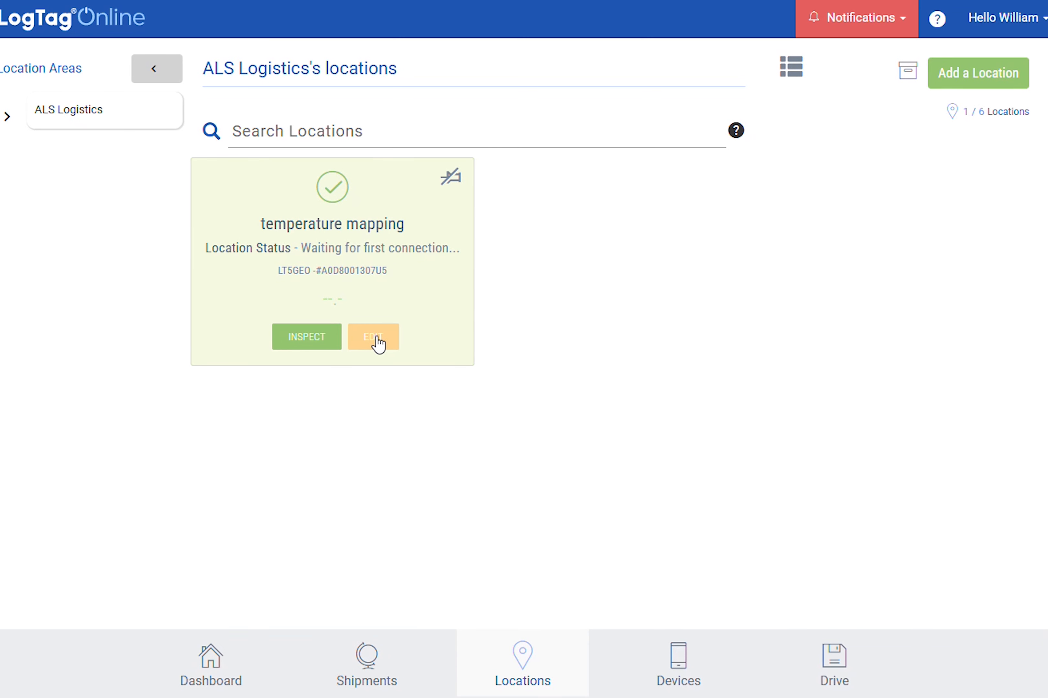
left_click(377, 343)
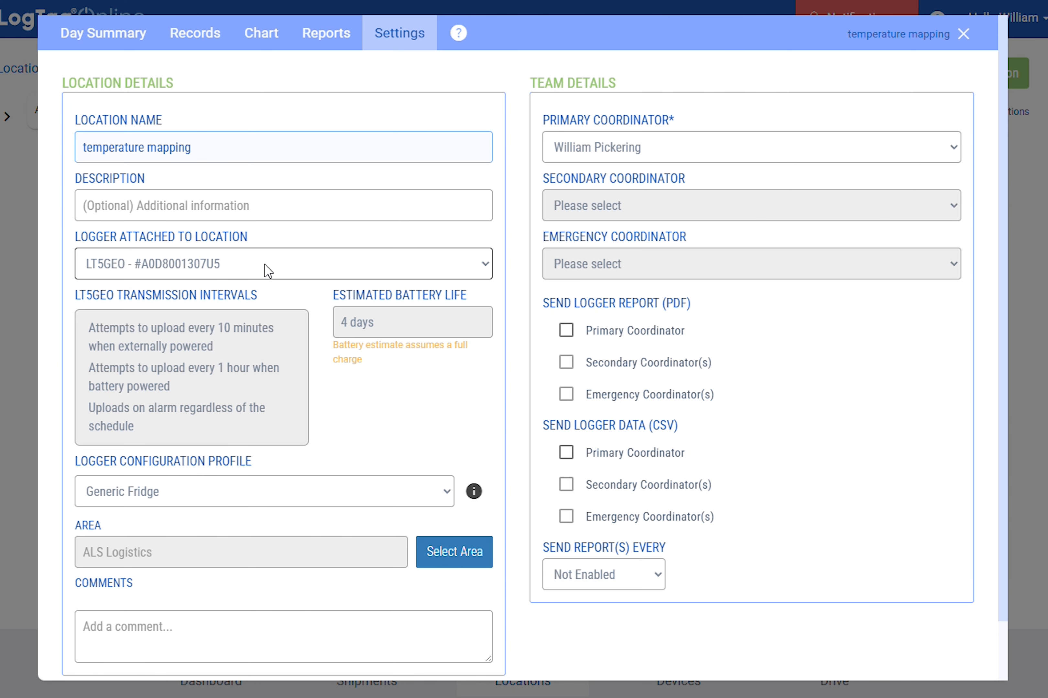
left_click(266, 269)
left_click(261, 338)
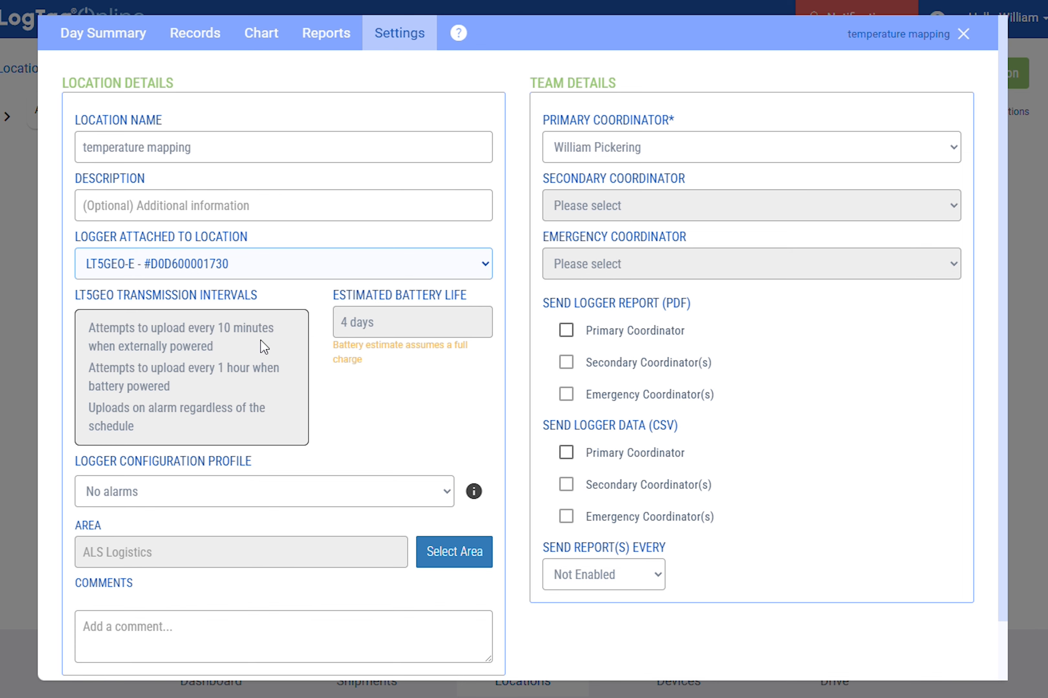
Set the location's logger configuration profile to Generic Fridge and save the location settings.
left_click(351, 503)
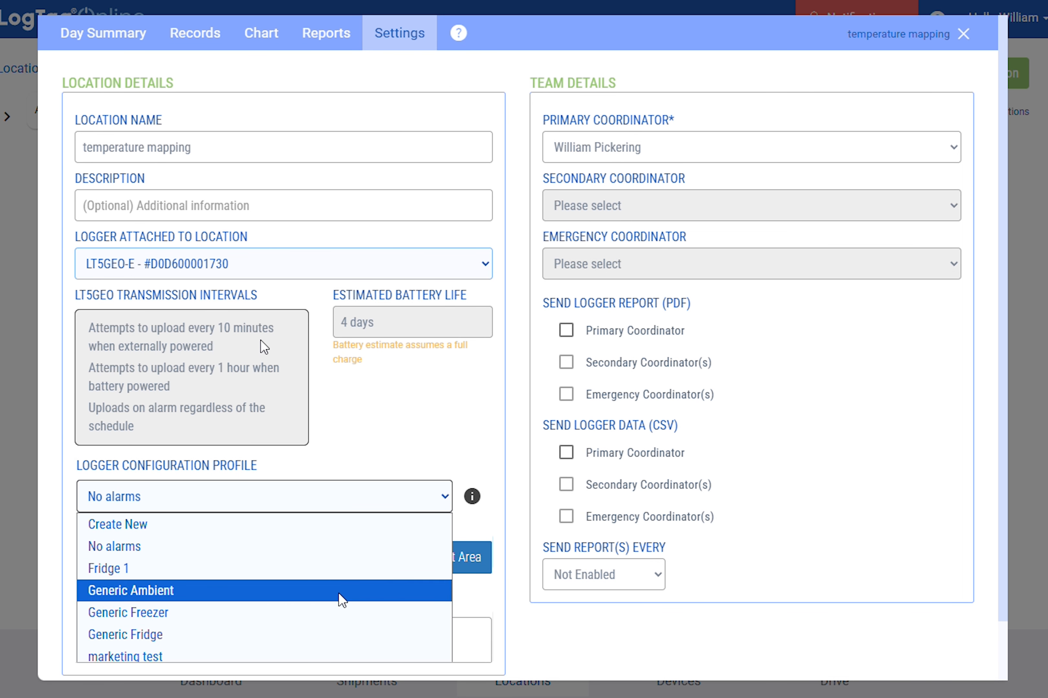
left_click(340, 635)
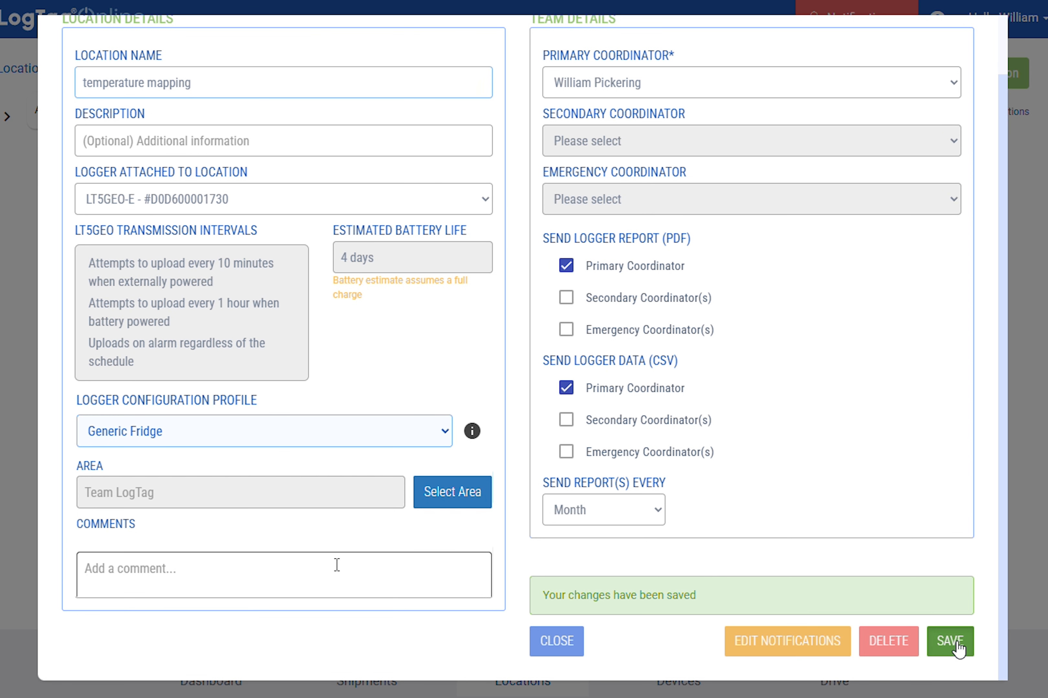
left_click(957, 641)
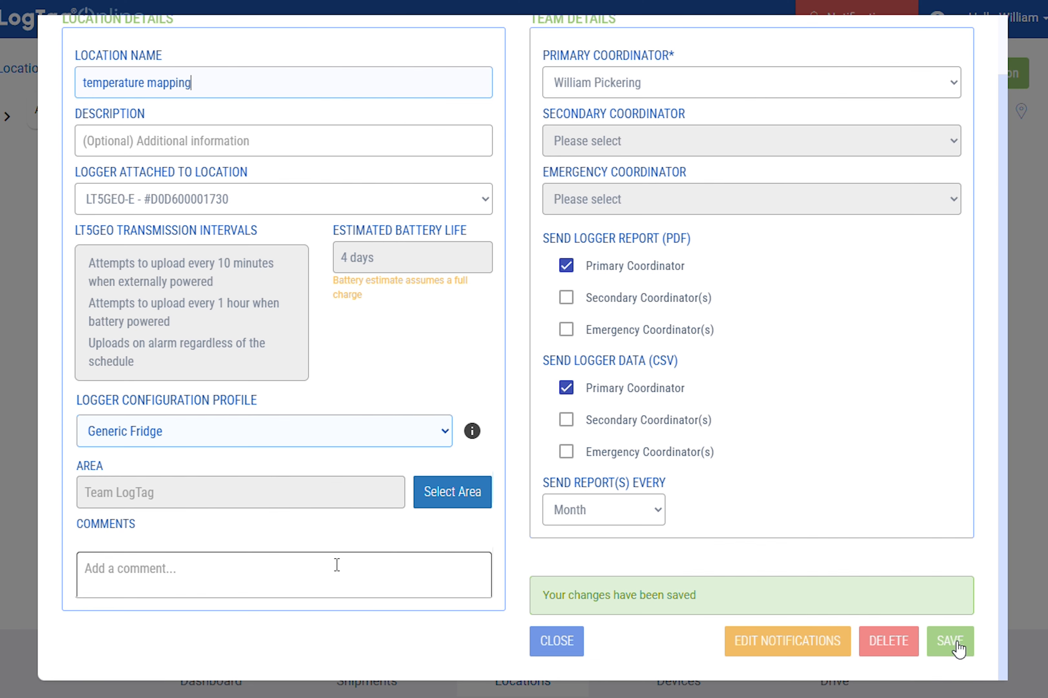
left_click(954, 642)
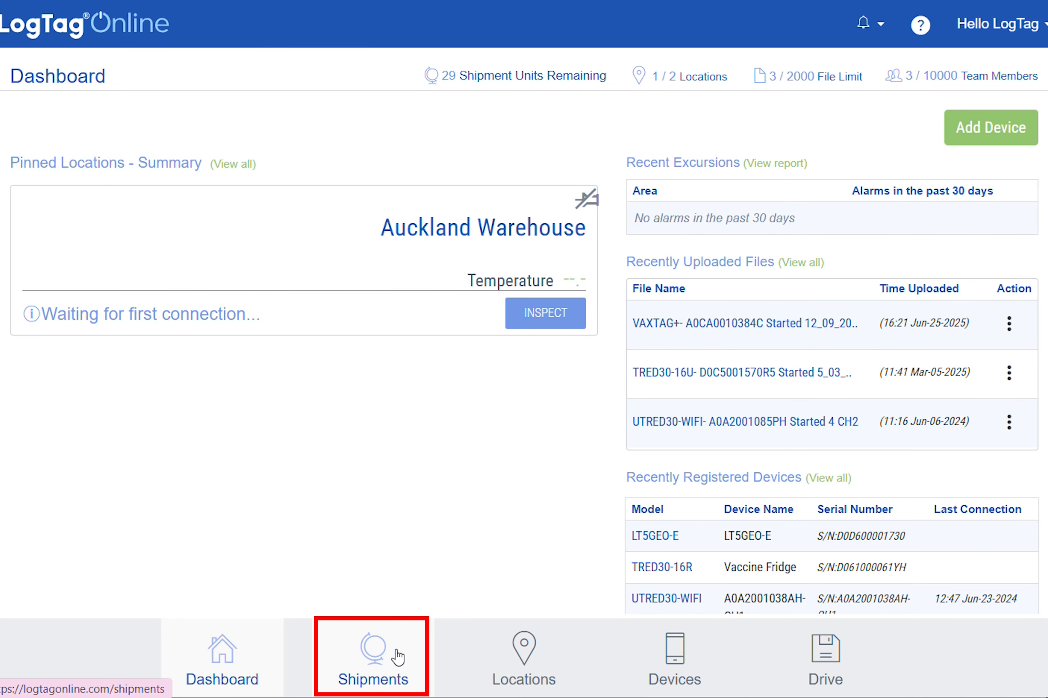
Open Shipments and start creating a new shipment profile.
left_click(397, 659)
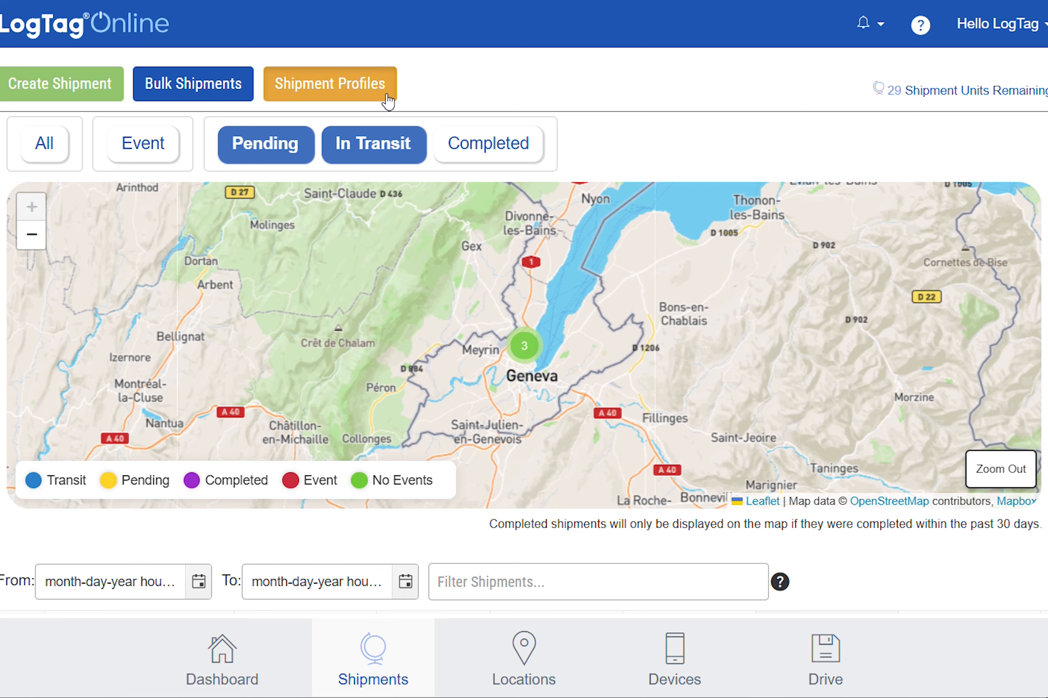
left_click(386, 99)
left_click(337, 168)
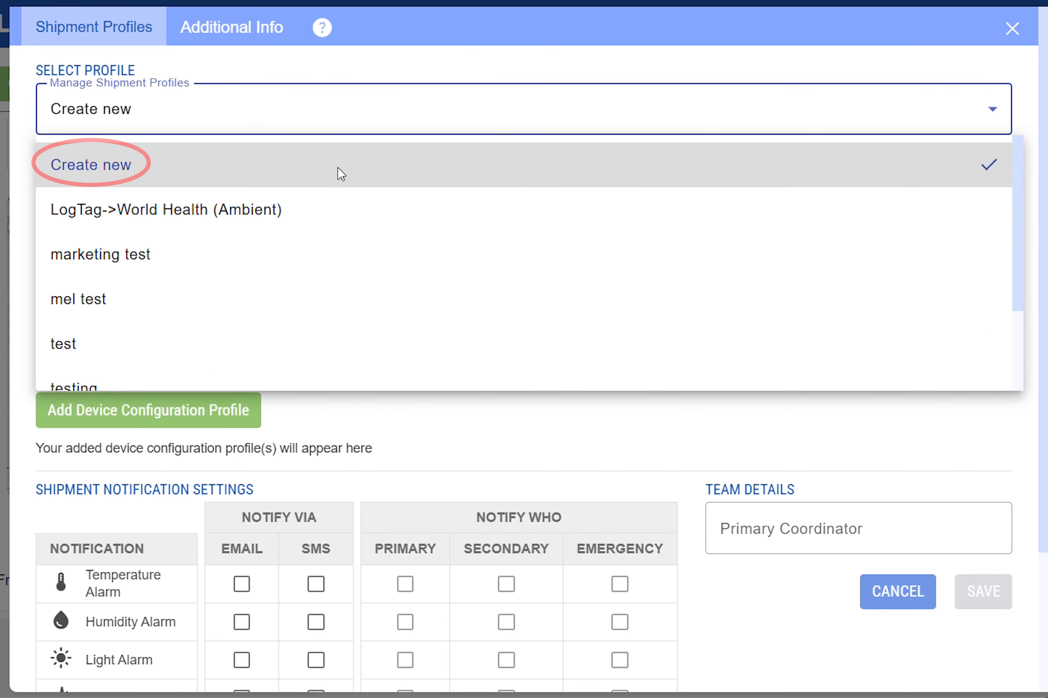
Name the shipment profile From cold warehouse to clinic and set the estimated journey to 10 days.
left_click(325, 221)
type("From col")
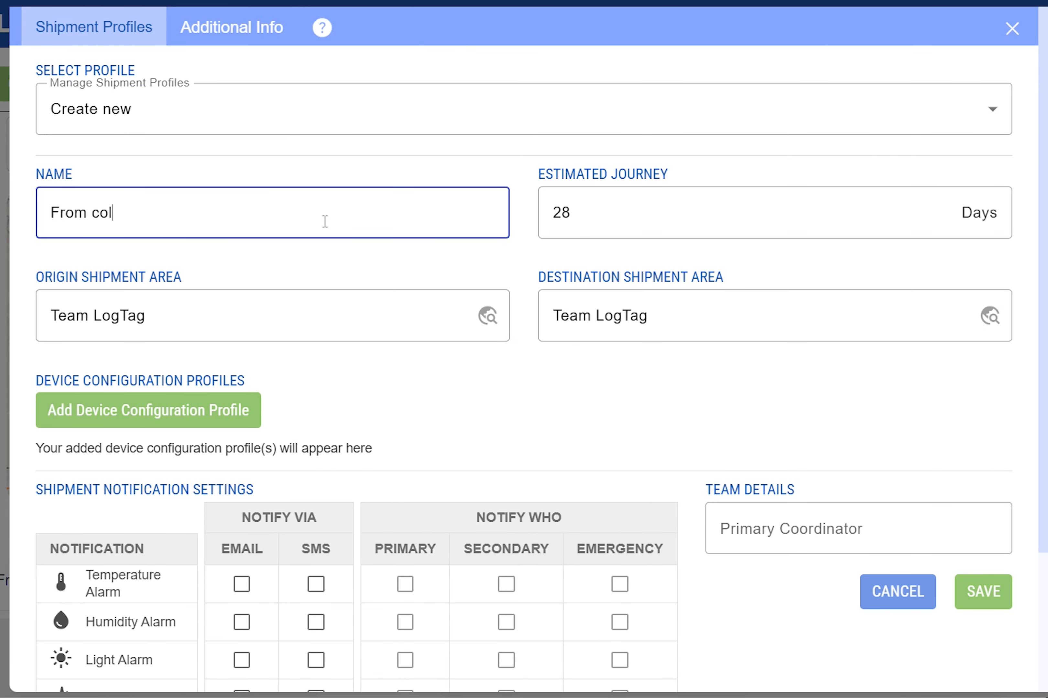
type("d warehouse to clinic")
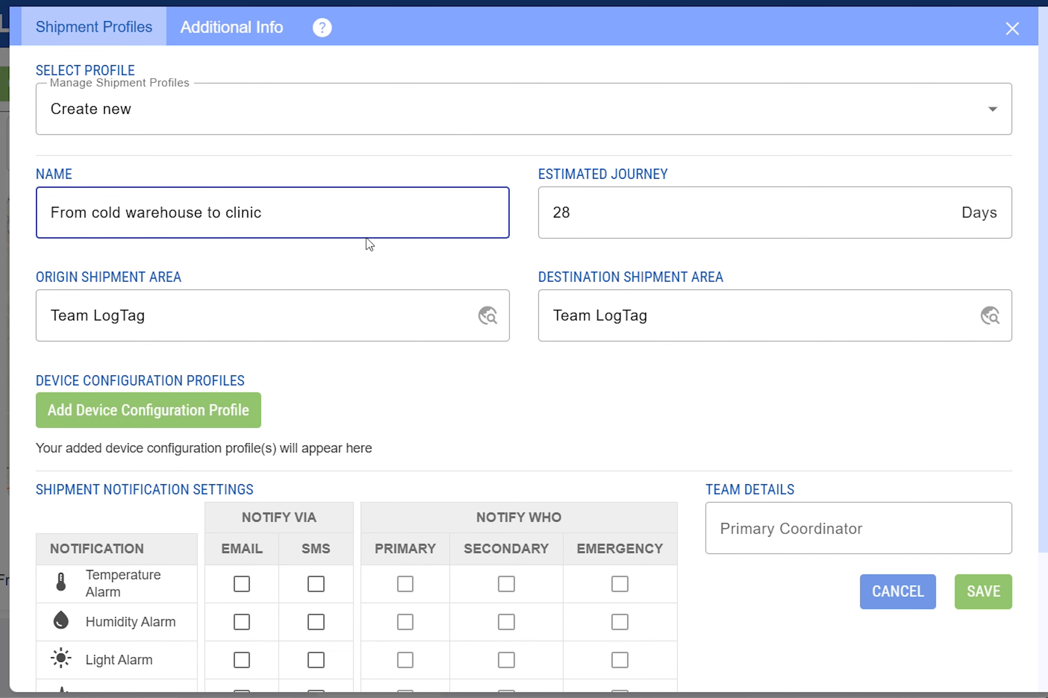
left_click_drag(944, 221, 945, 226)
Set the origin shipment area to Cold warehouse.
left_click(459, 300)
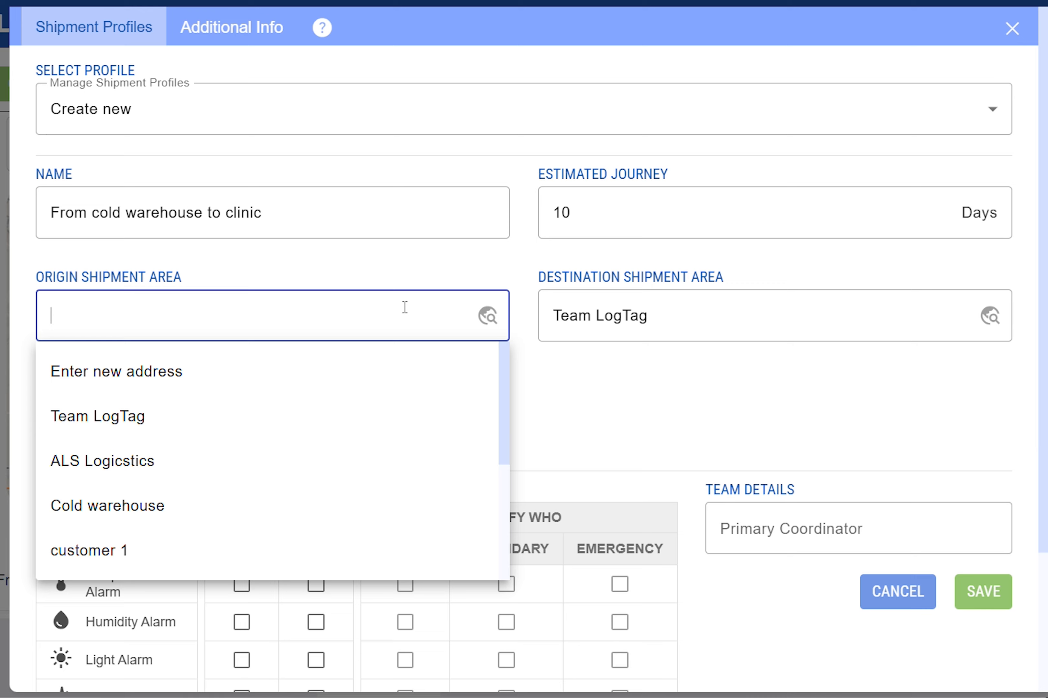
left_click(345, 512)
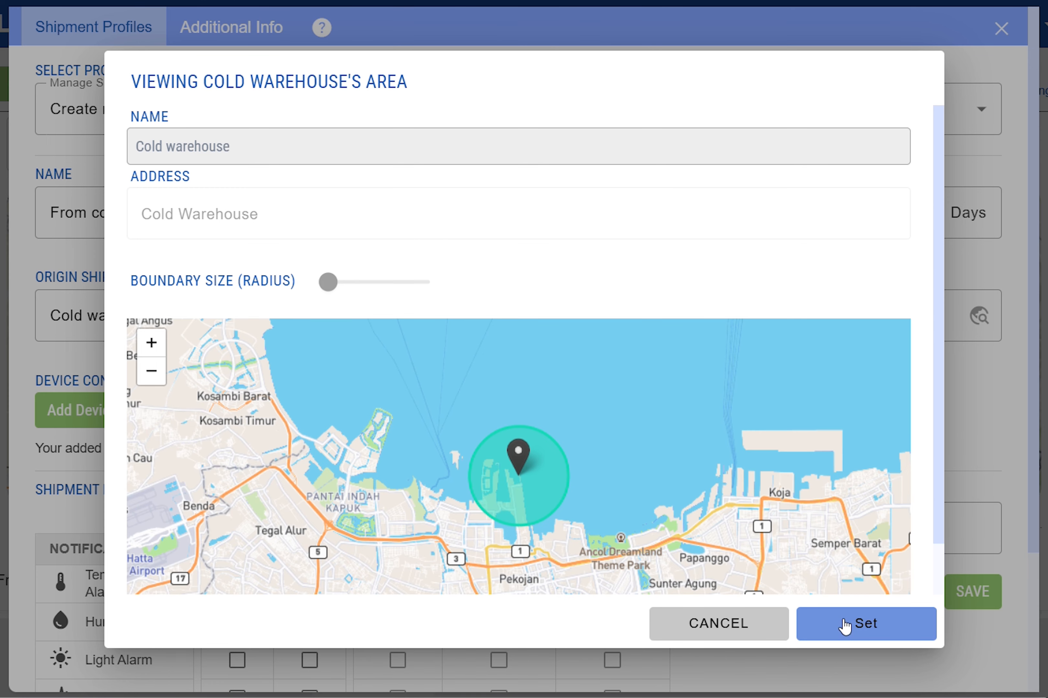
left_click(845, 625)
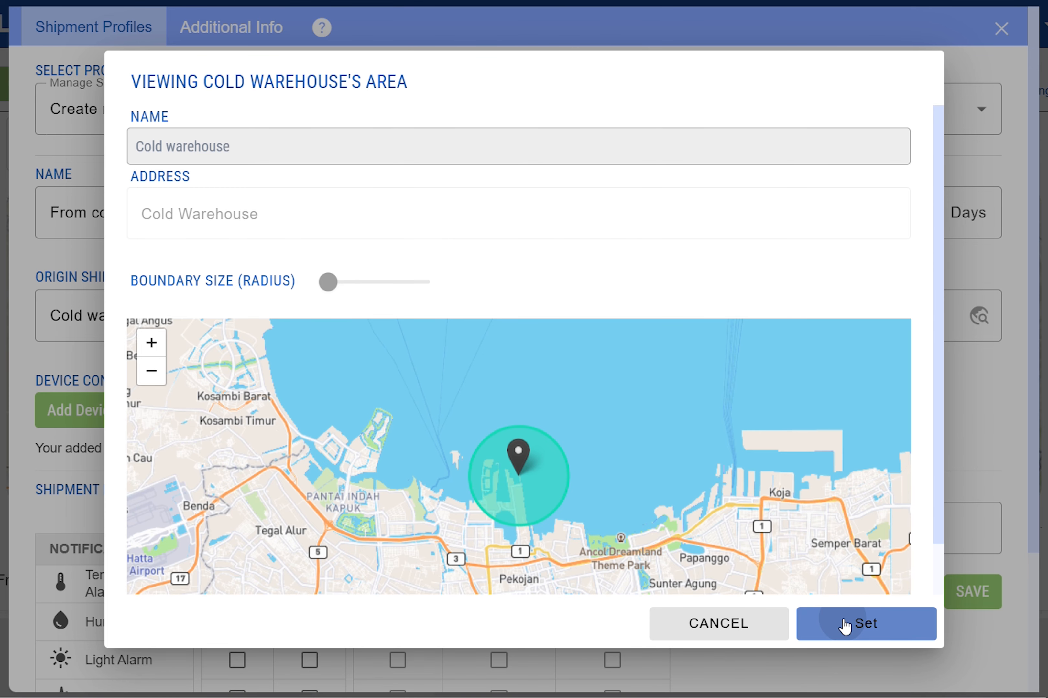
Start creating a new destination shipment area named Clinic.
left_click(880, 321)
type("Clinic")
left_click(871, 372)
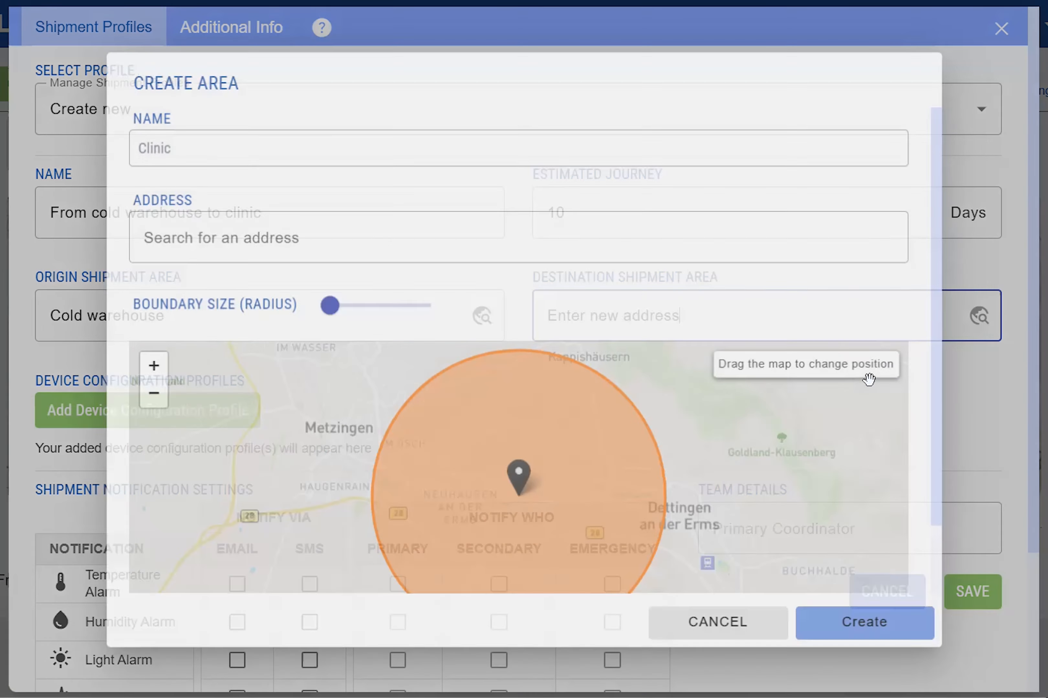
Search for and pick the clinic's street address, keep a 2.0 km boundary radius, and create the area.
left_click(333, 240)
type("william pickering dr")
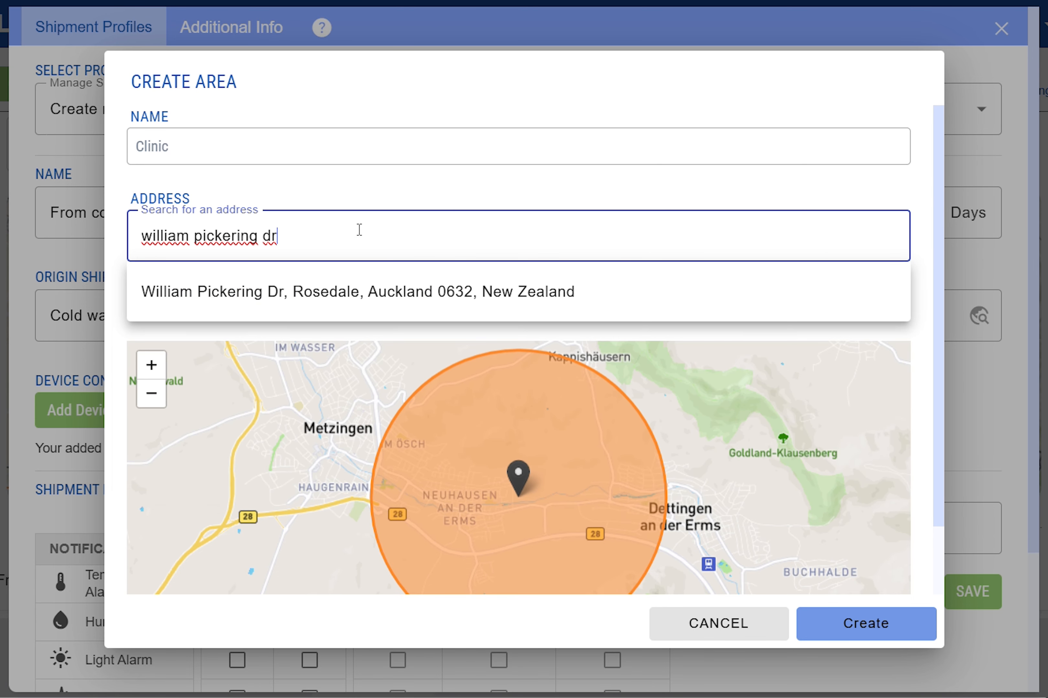
left_click(421, 294)
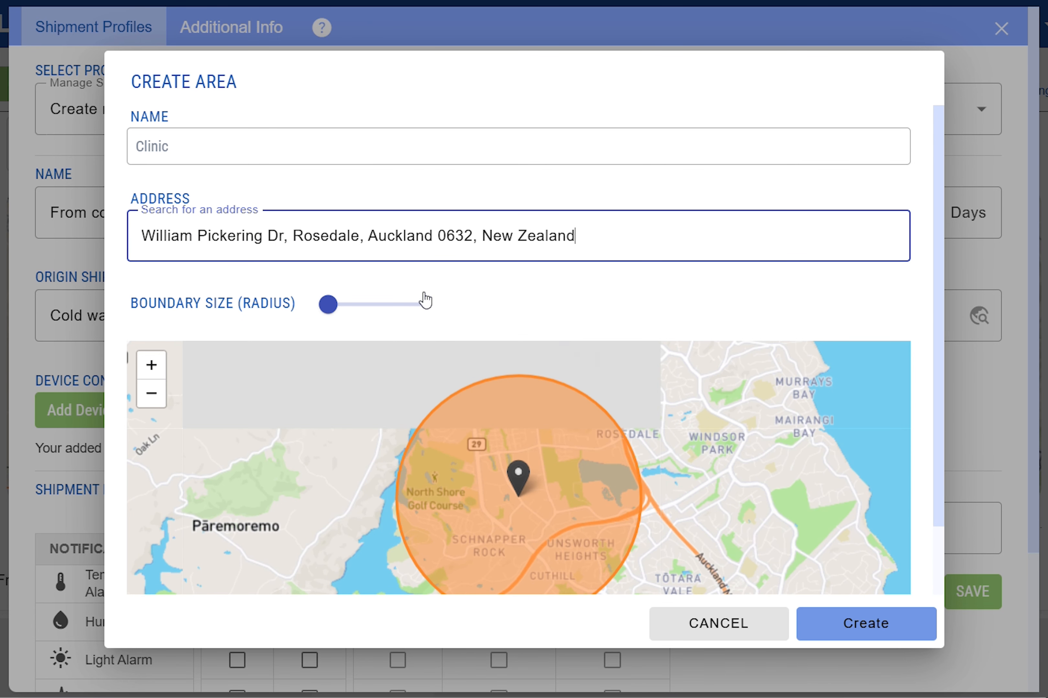
left_click(330, 309)
mouse_move(330, 312)
left_mouse_down()
mouse_move(426, 322)
mouse_move(336, 315)
left_mouse_up()
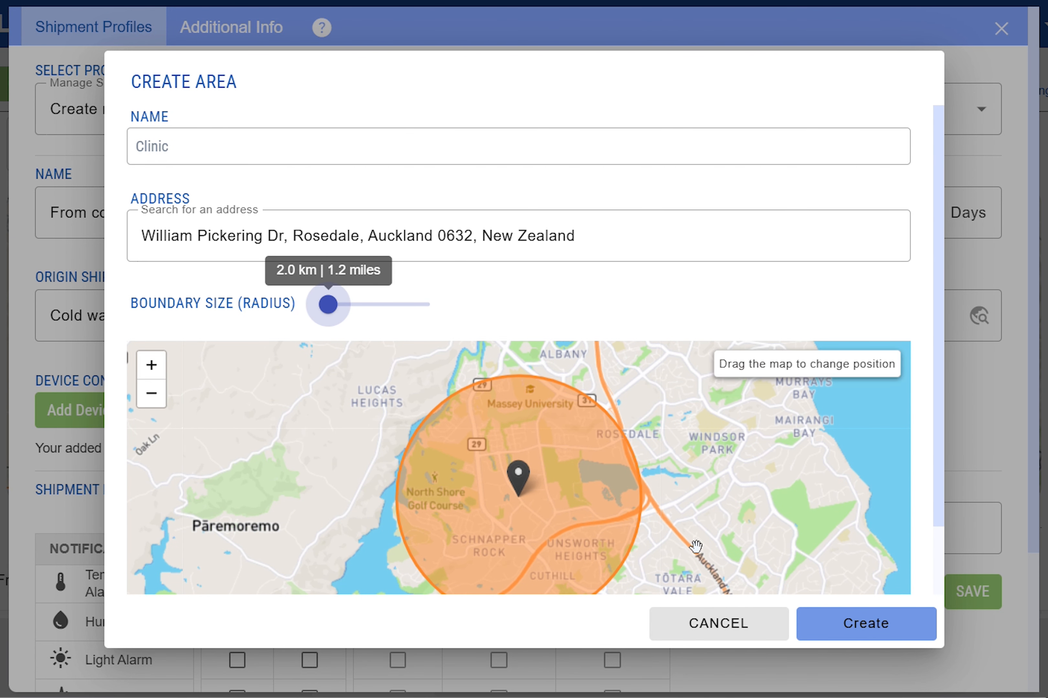
left_click(866, 626)
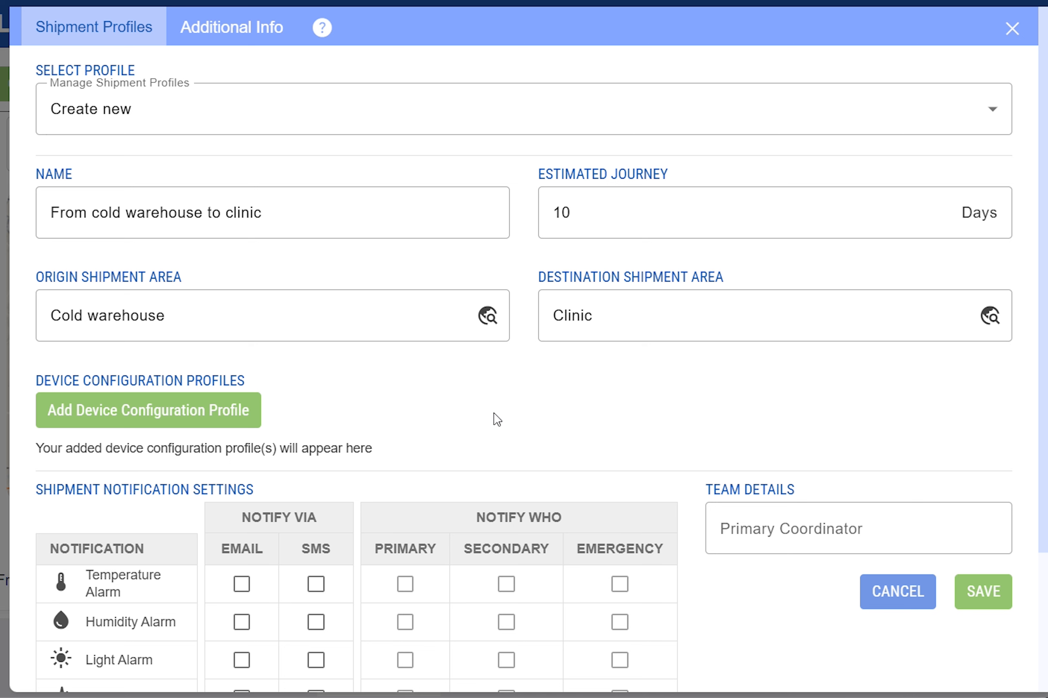
Add an LT5GEO-E device configuration profile to the shipment profile.
left_click(244, 422)
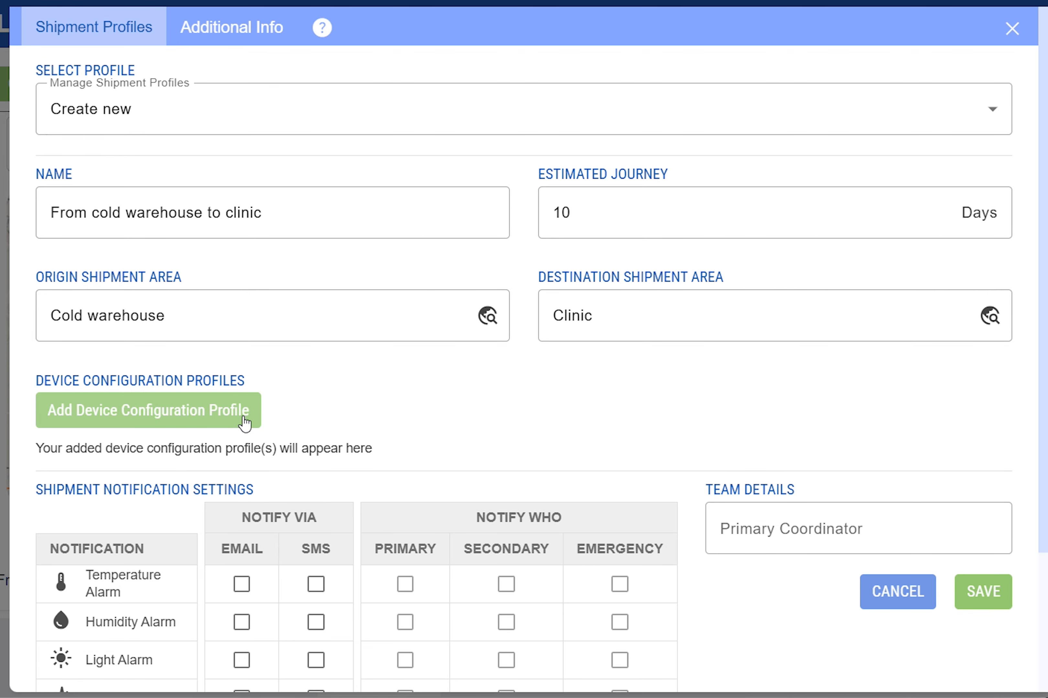
left_click(245, 421)
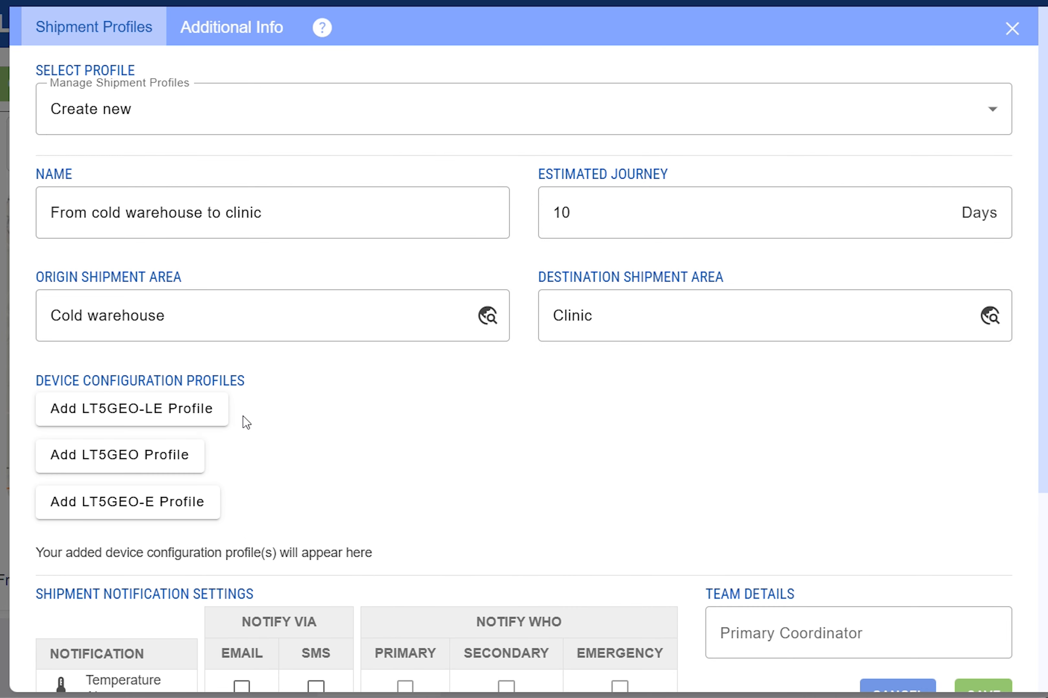
left_click(198, 504)
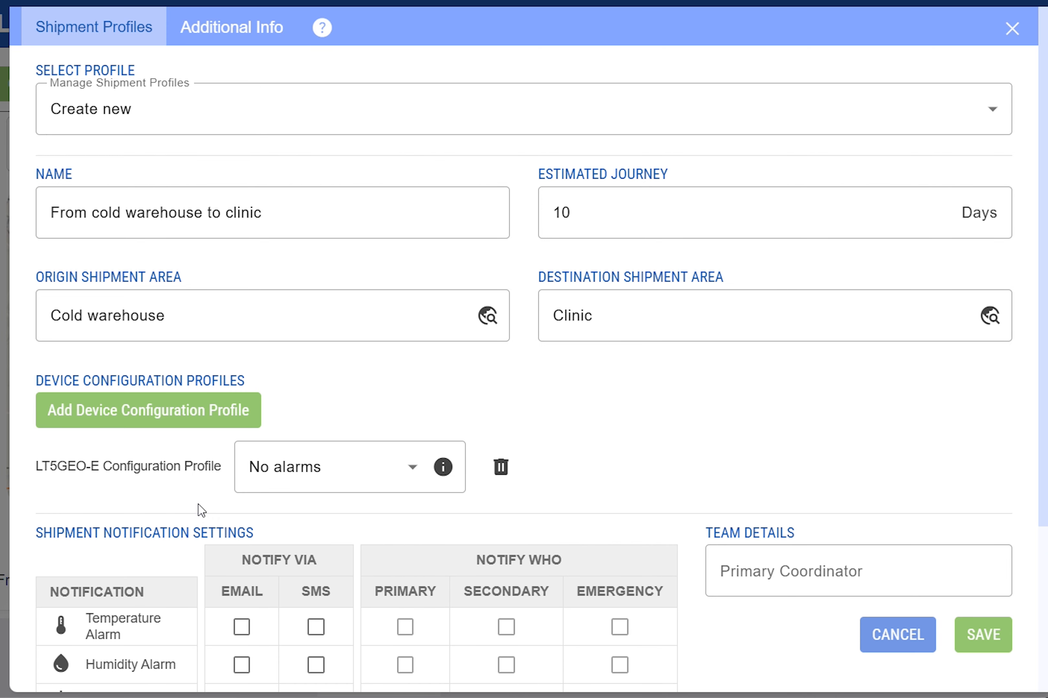
Select Generic Fridge for the LT5GEO-E profile and view its alarm details.
left_click(416, 473)
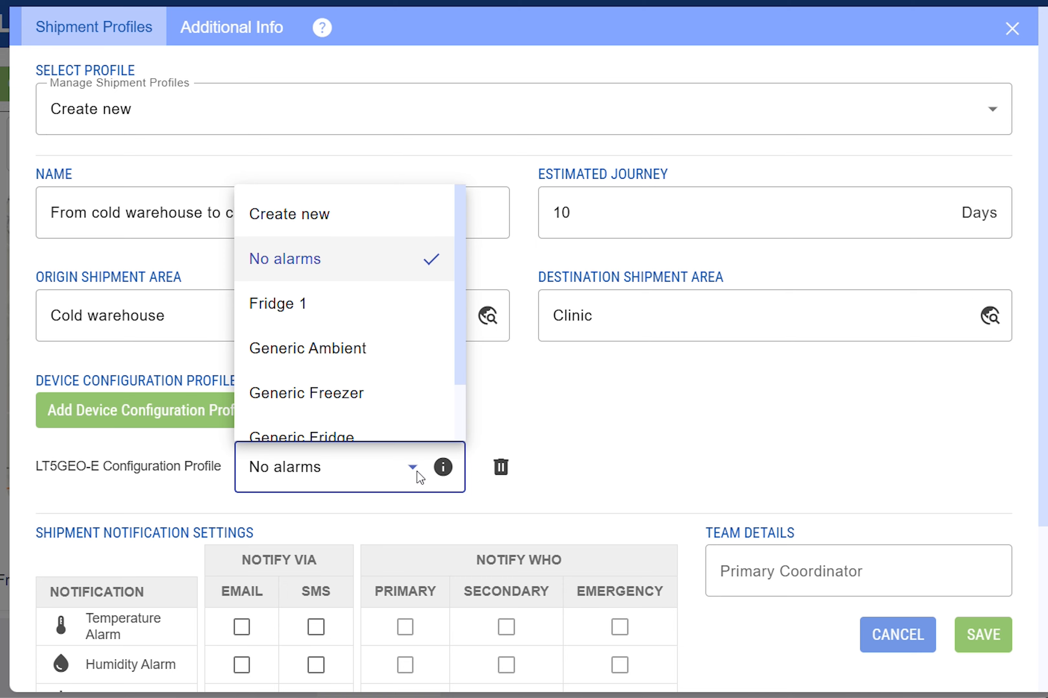
scroll(408, 428, "down", 2)
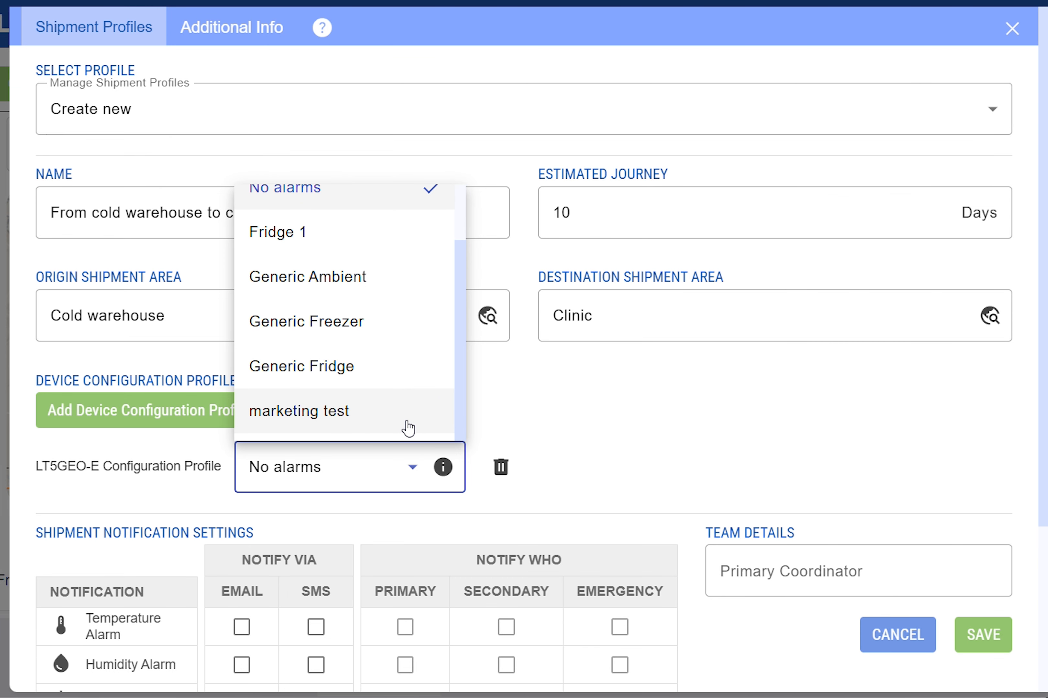
left_click(403, 384)
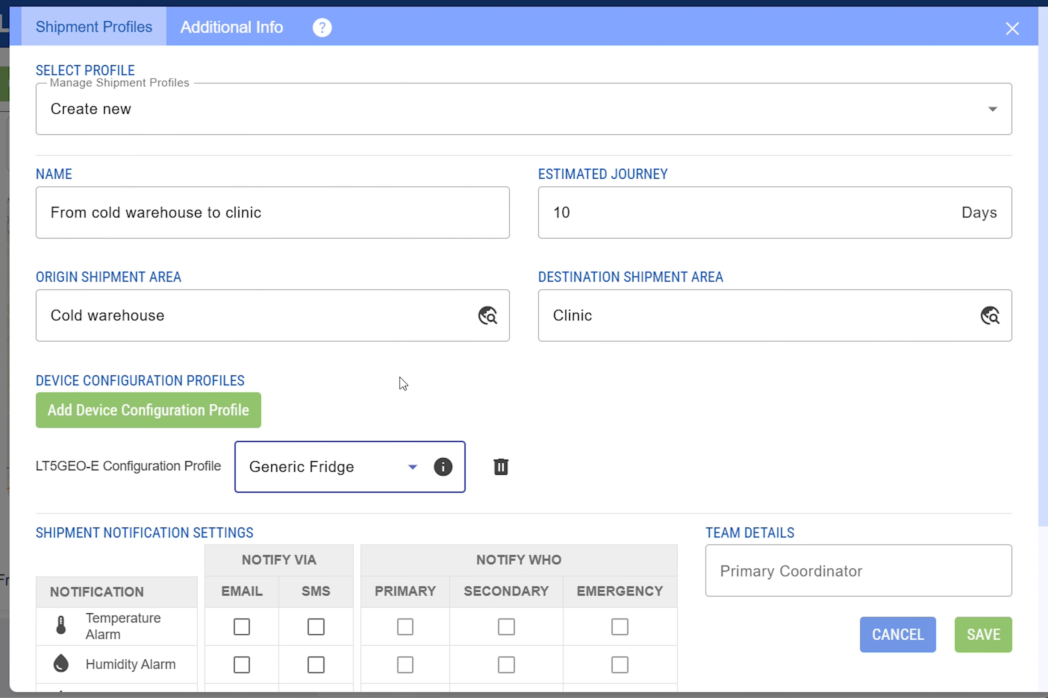
left_click(443, 468)
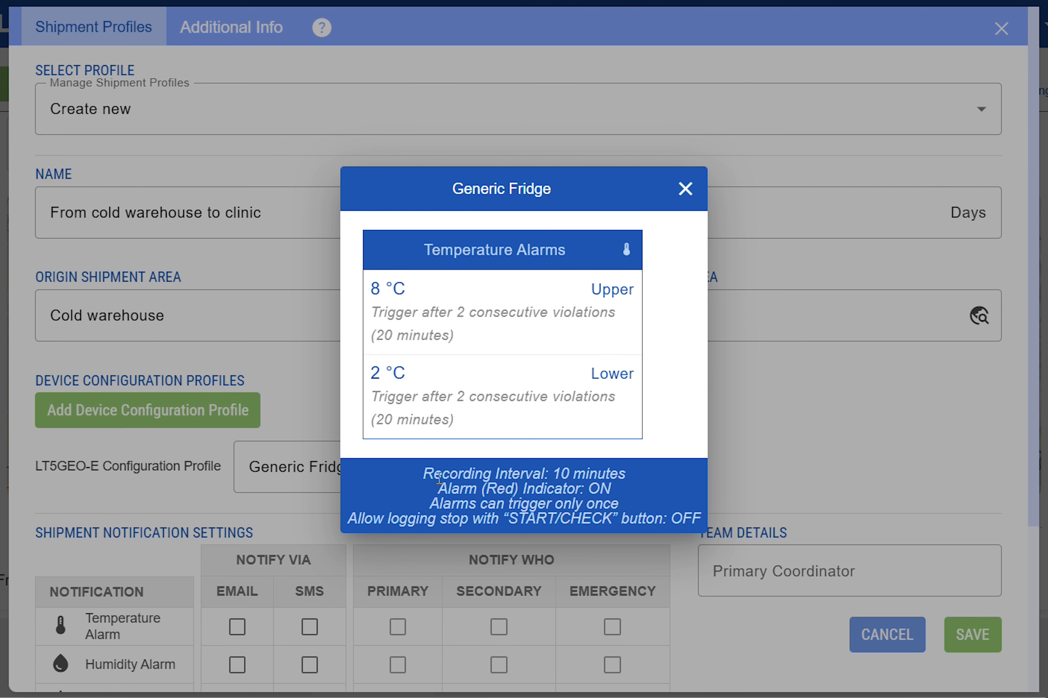
left_click(678, 196)
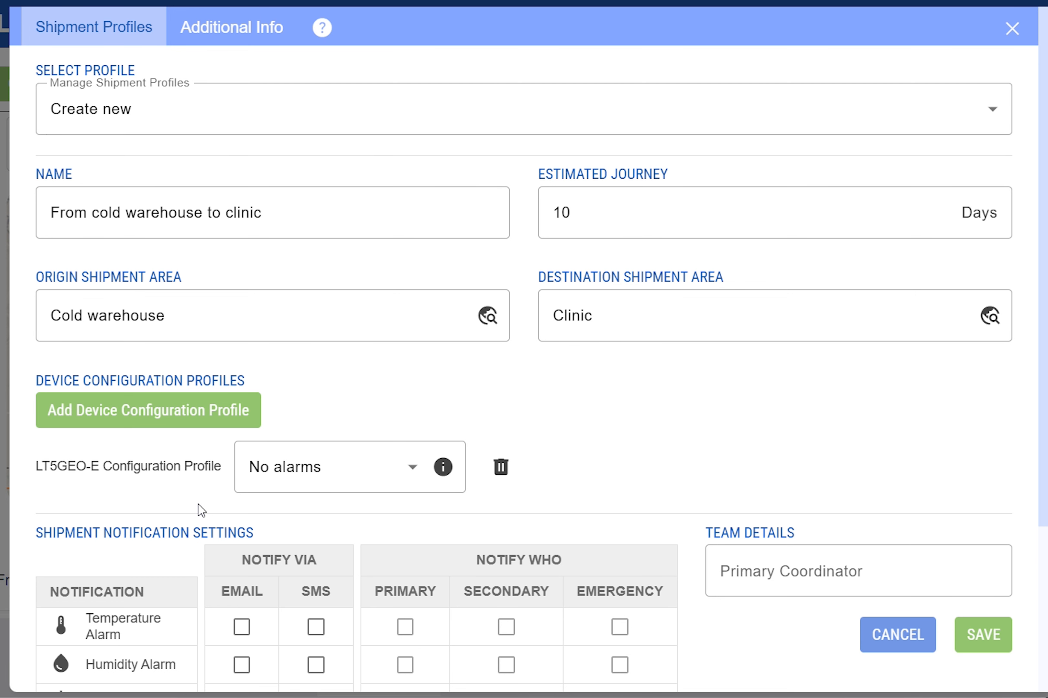
Create a new LT5GEO logger configuration profile named LT5GEO.
left_click(414, 470)
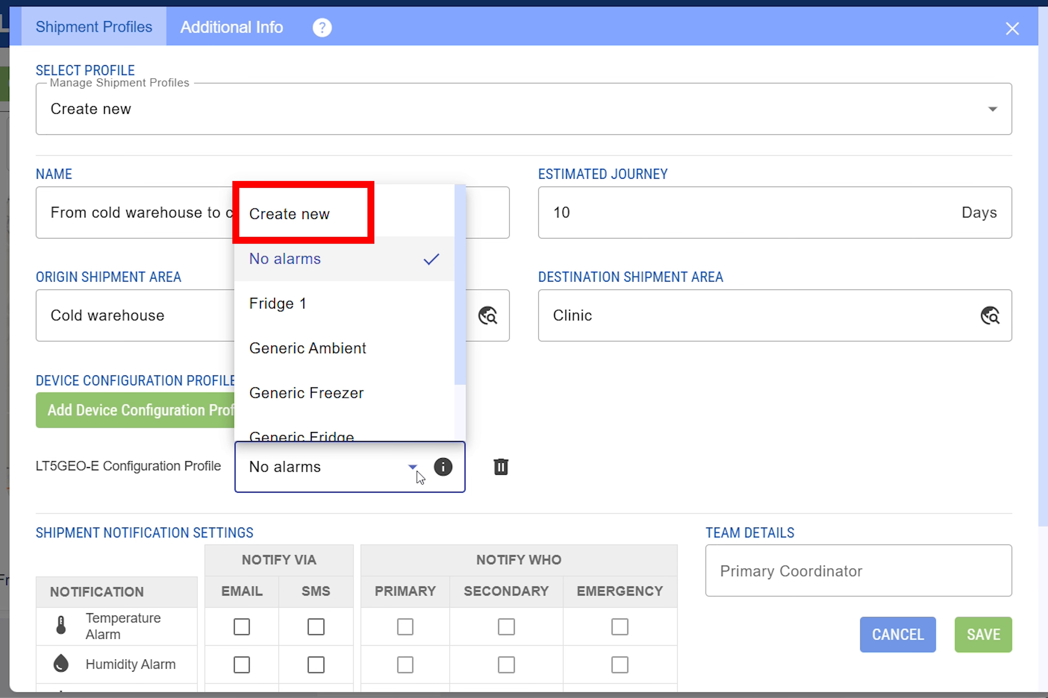
left_click(256, 203)
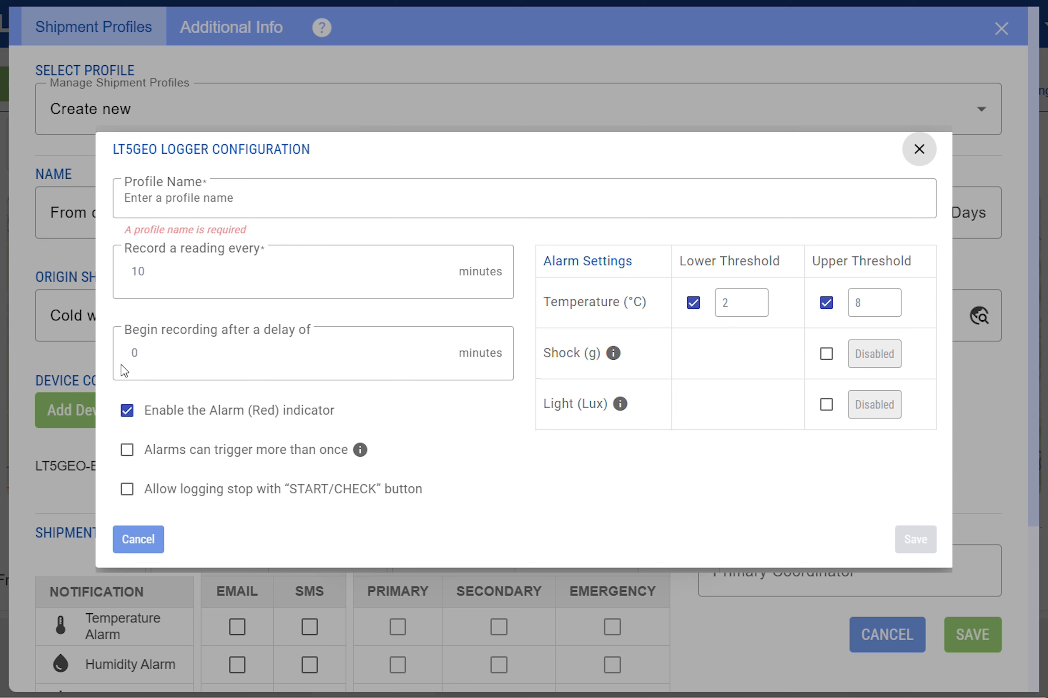
left_click(256, 203)
type("LT5GEO")
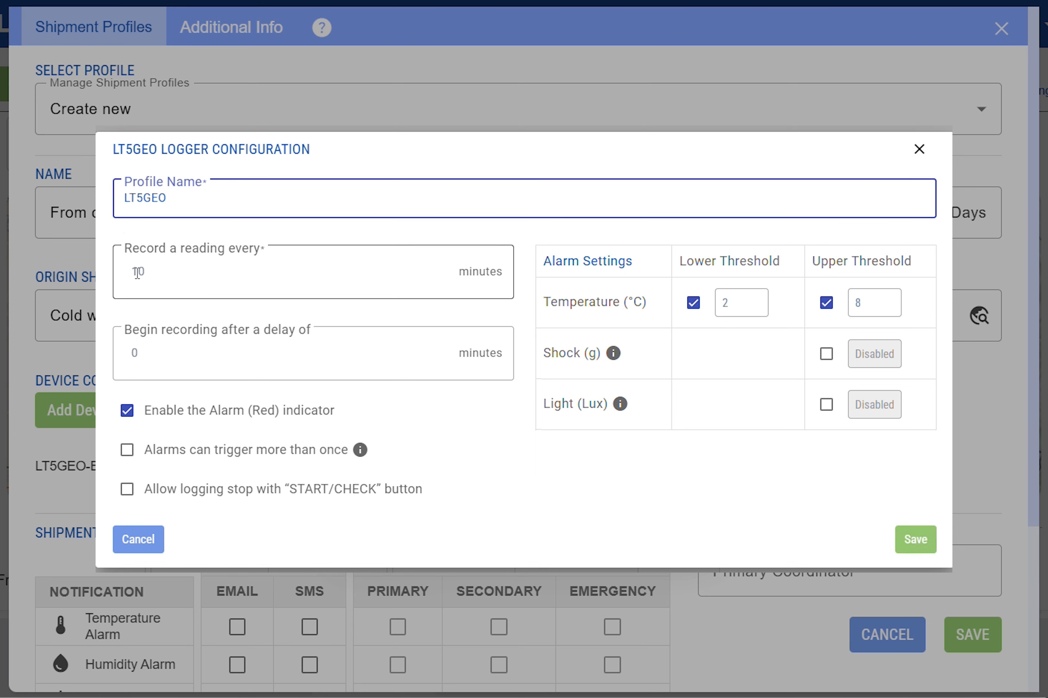
Set a 20-minute recording delay and allow alarms to trigger more than once and logging stop with START/CHECK.
left_click(158, 361)
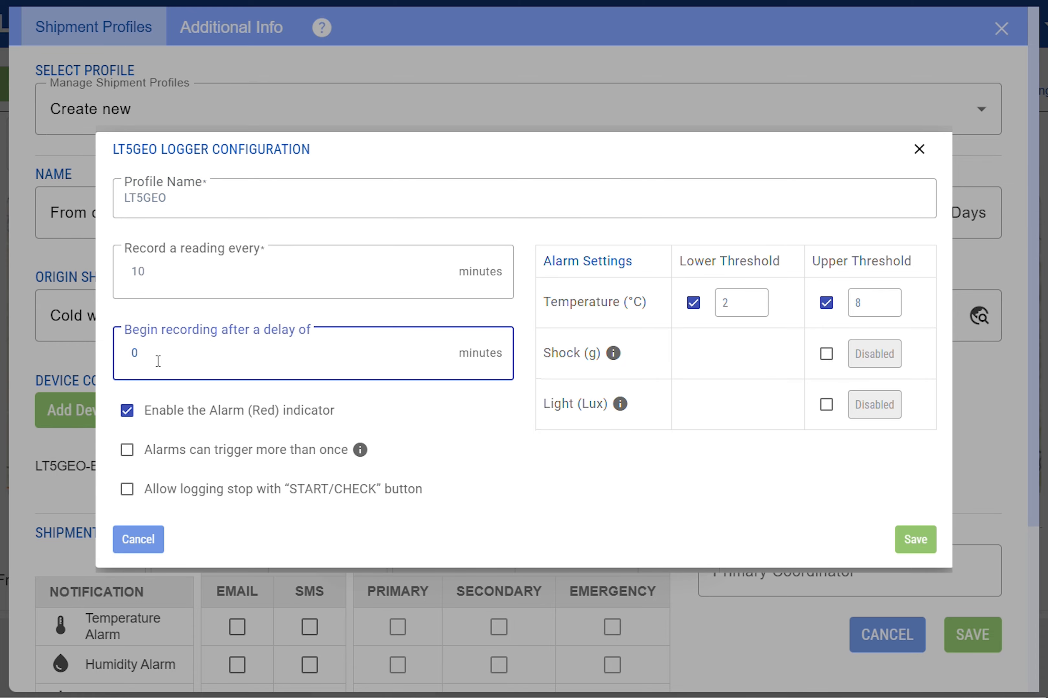
key("Home")
type("2")
left_click(191, 450)
mouse_move(360, 456)
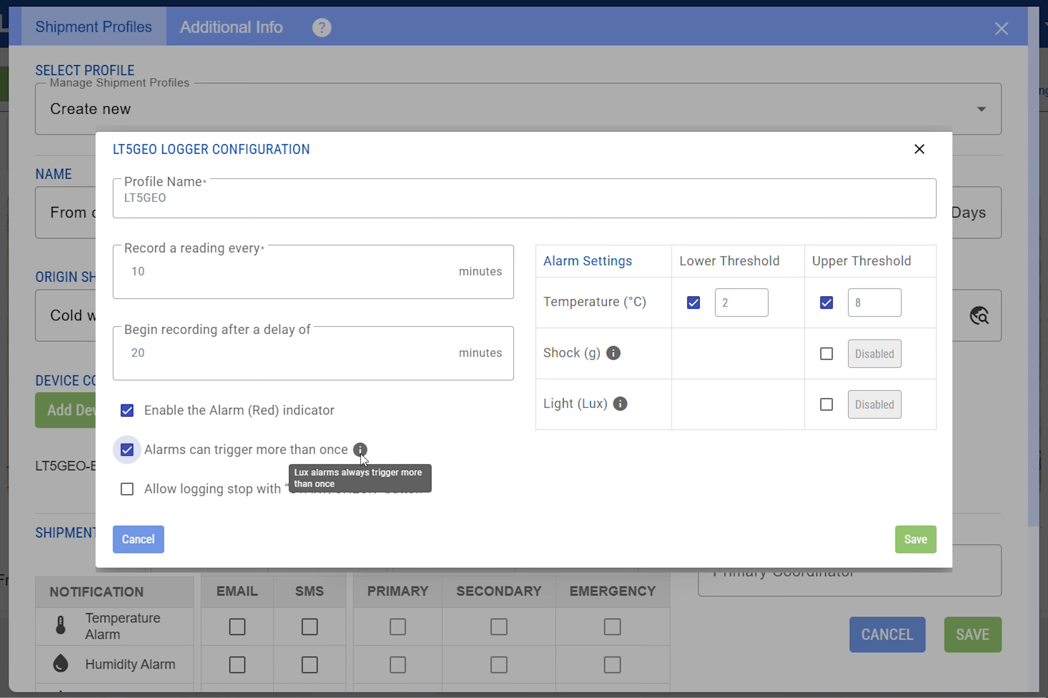
left_click(225, 497)
Set the lower temperature threshold to -2 °C and save the logger configuration profile.
left_click(722, 305)
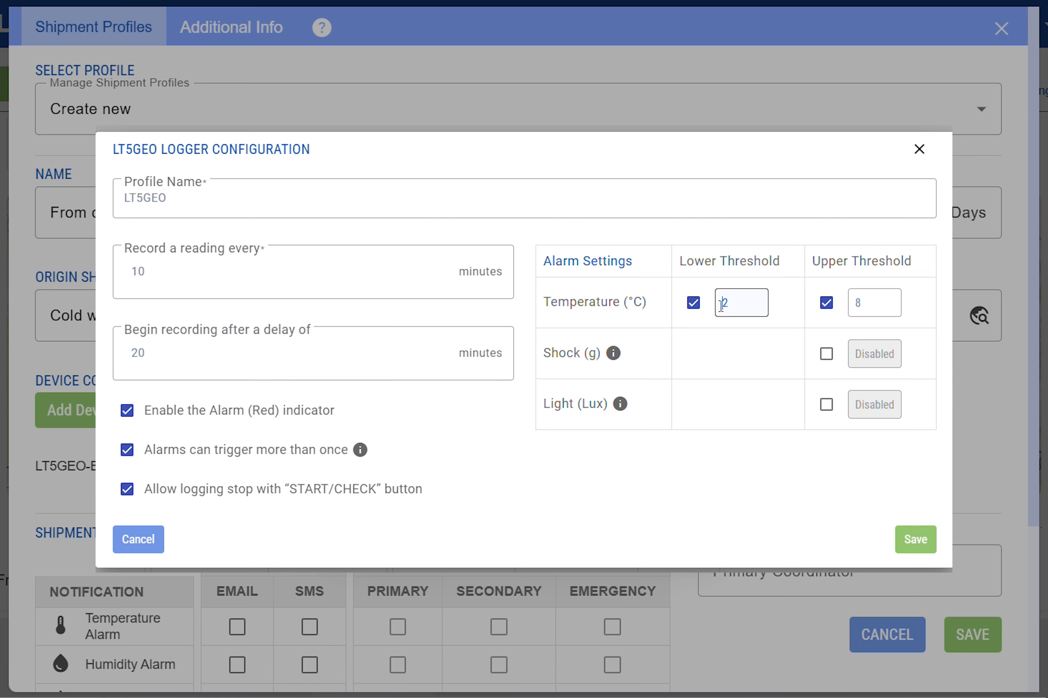
type("-")
left_click(858, 489)
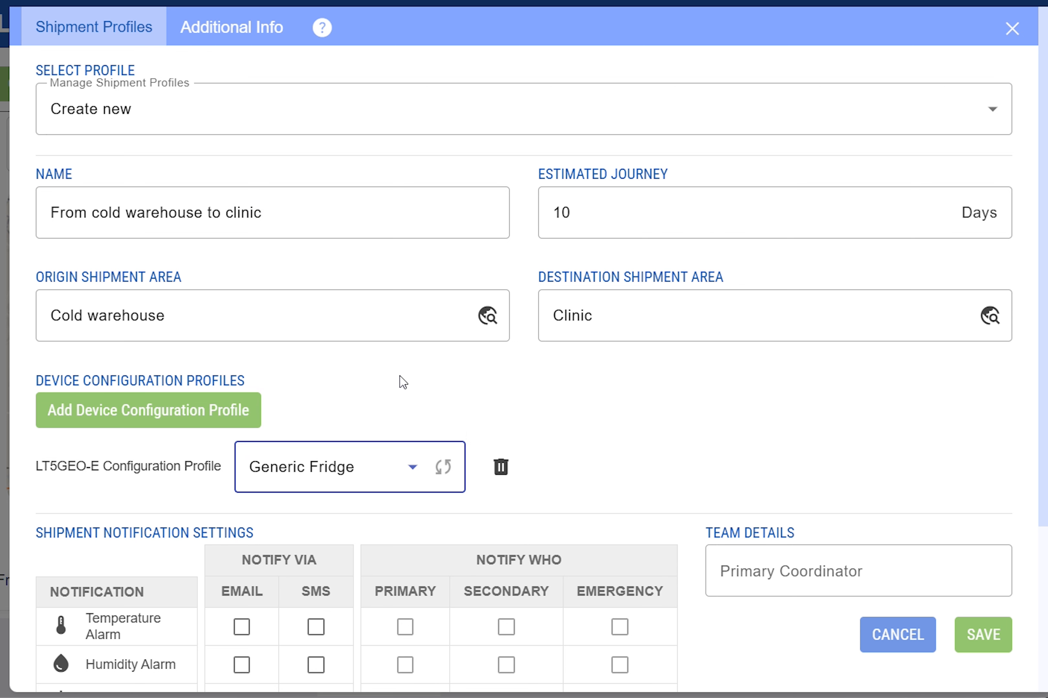
Assign the primary, secondary and emergency coordinators in the shipment profile's team details.
scroll(403, 382, "down", 5)
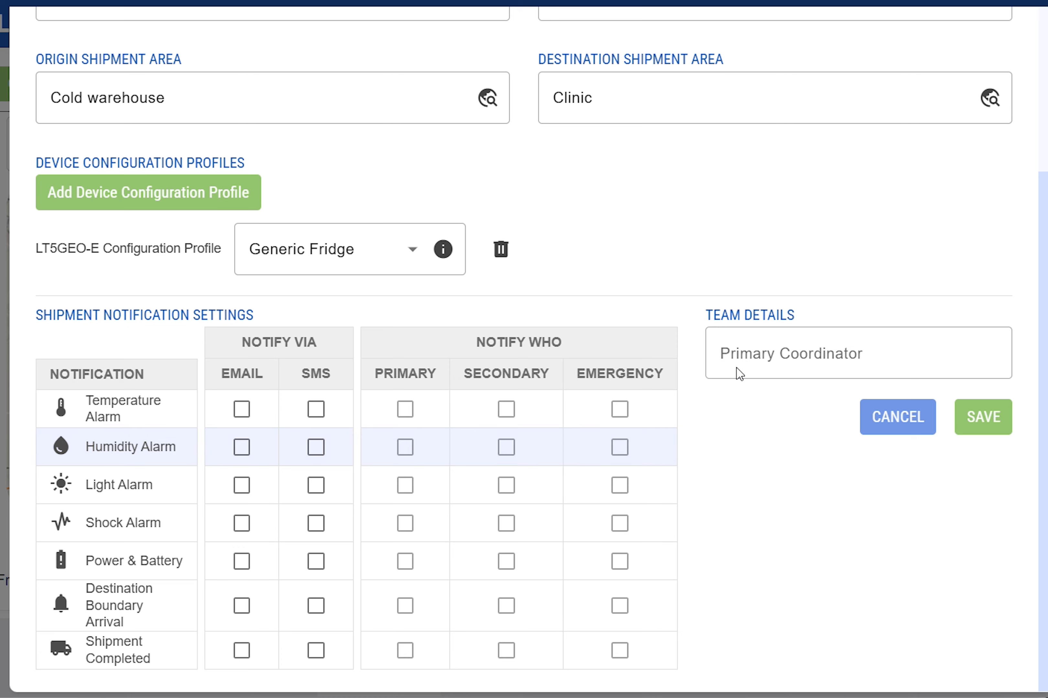
left_click(762, 350)
left_click(772, 500)
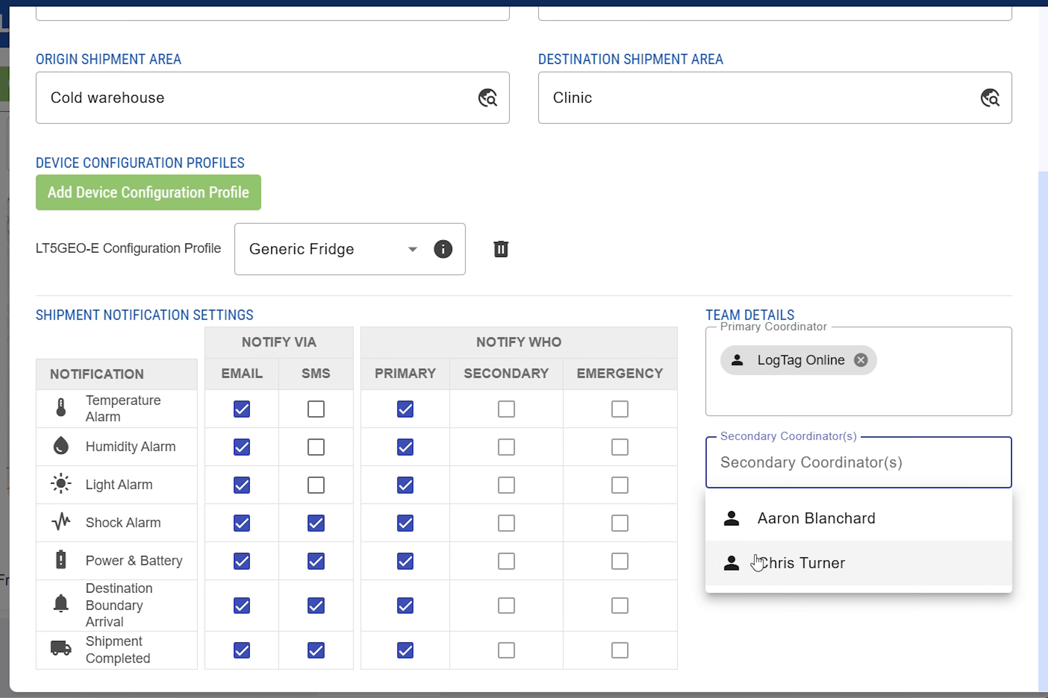
left_click(767, 563)
left_click(770, 632)
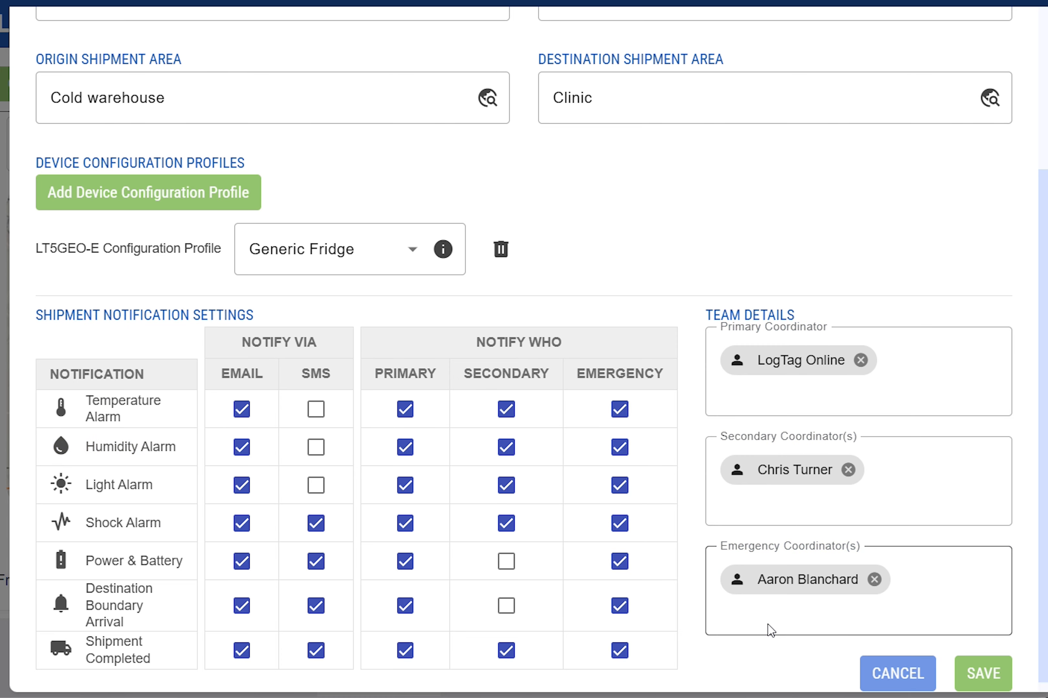
Turn off emergency notifications for the temperature, humidity, light and shock alarms, then save the shipment profile.
left_click(622, 527)
left_click(620, 487)
left_click(621, 449)
left_click(622, 411)
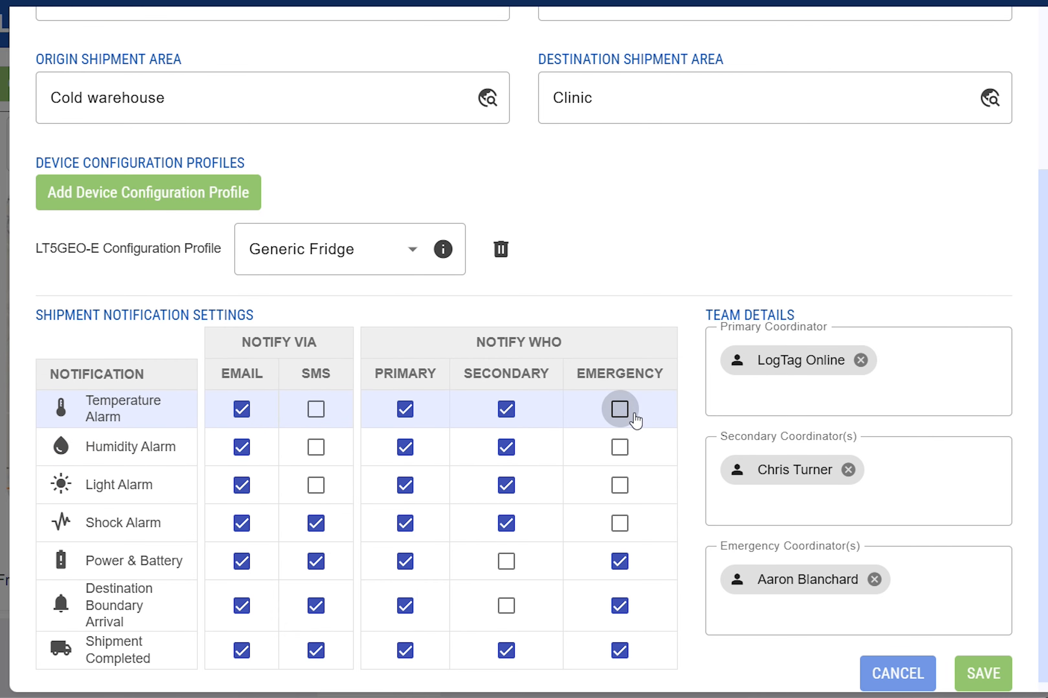
left_click(1008, 683)
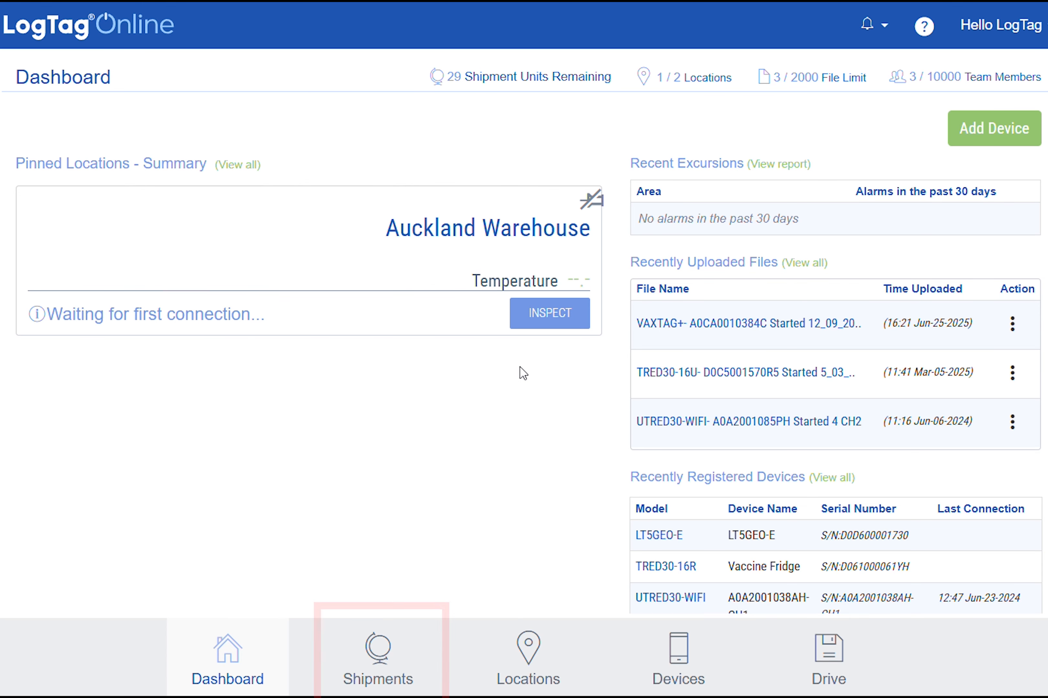
Start a new shipment based on the From cold warehouse to clinic shipment profile.
left_click(389, 665)
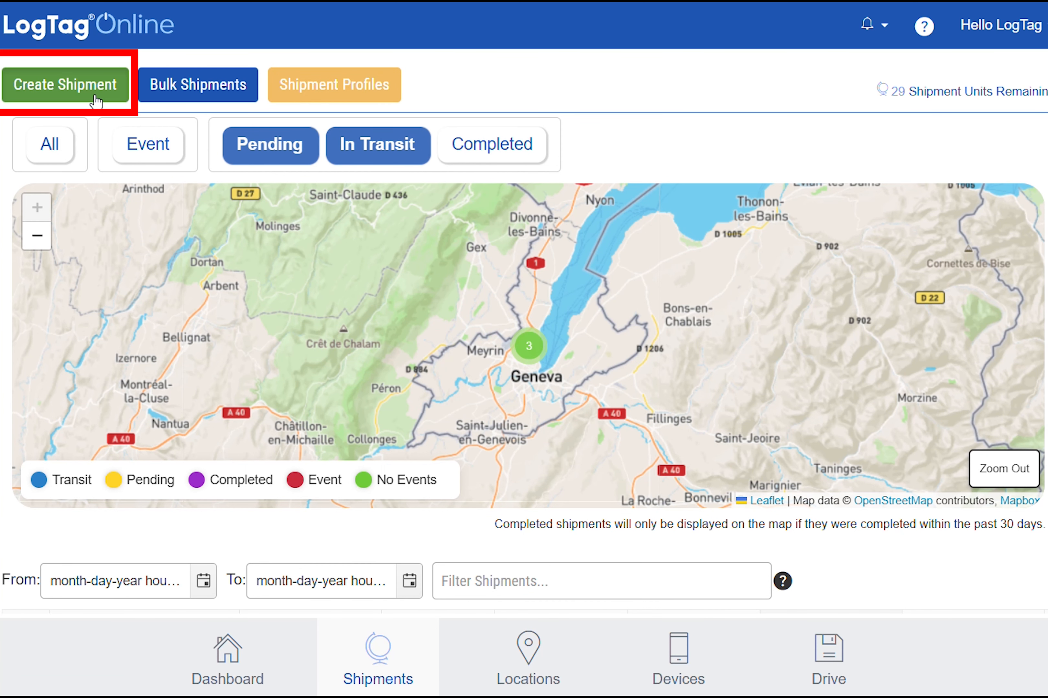
left_click(96, 97)
left_click(538, 354)
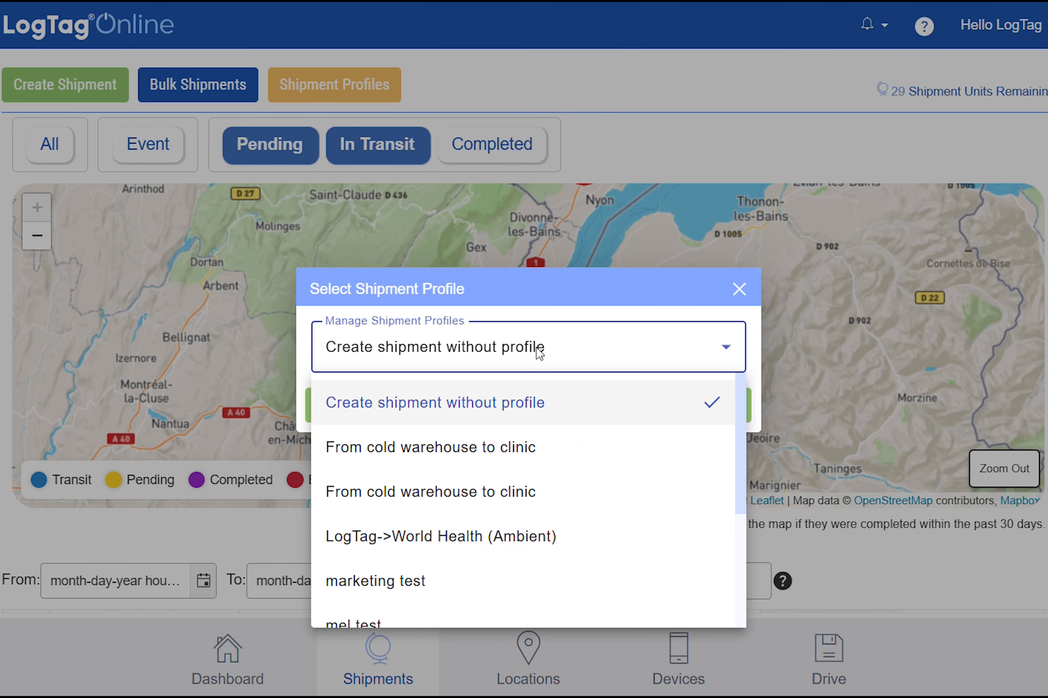
left_click(550, 470)
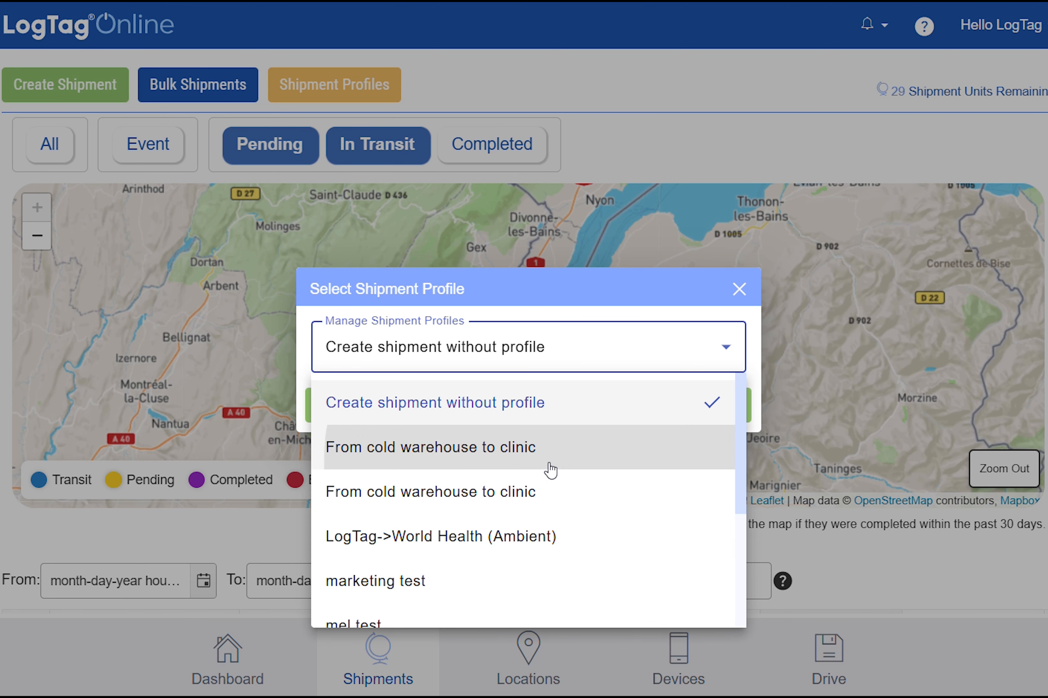
left_click(557, 417)
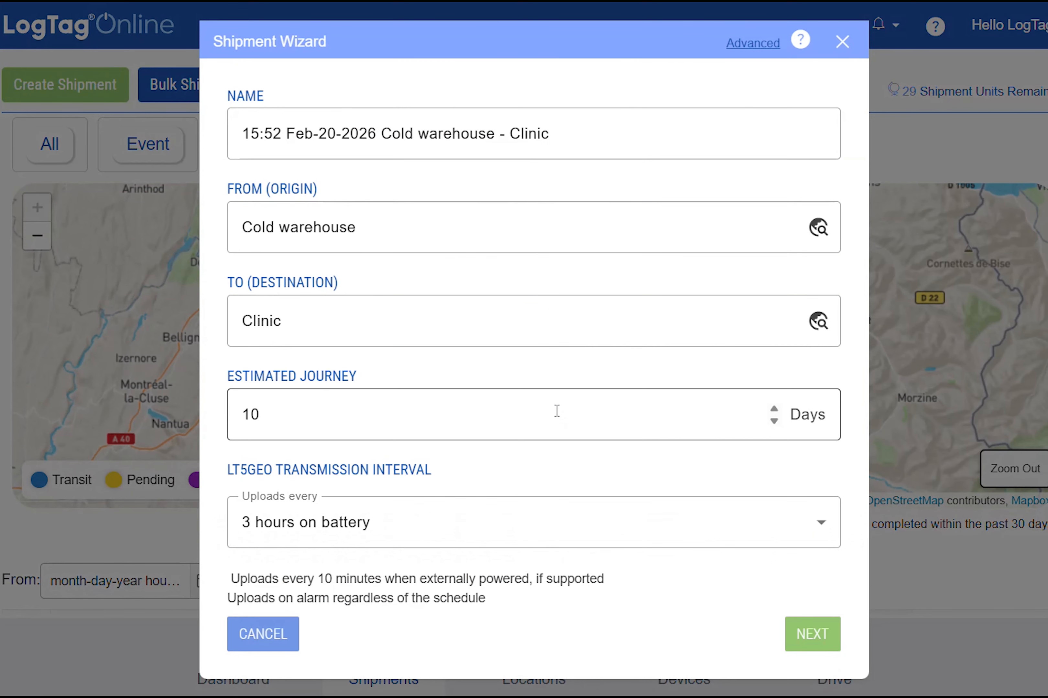
Rename the shipment From cold warehouse to clinic.
left_click_drag(580, 144, 229, 133)
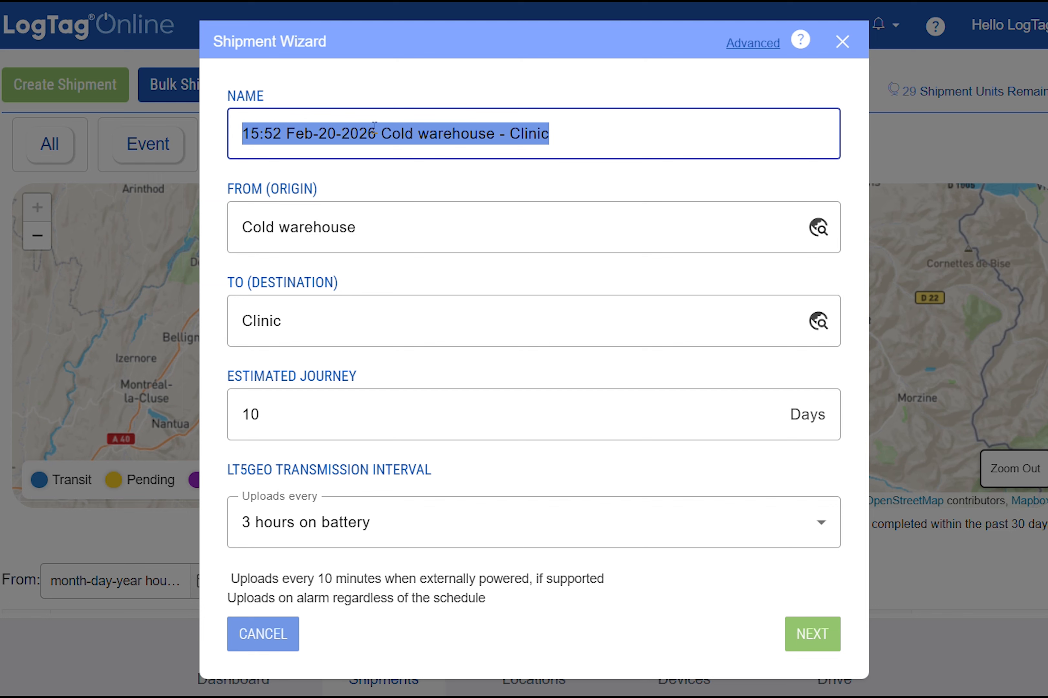
type("From cold warehouse to clinic")
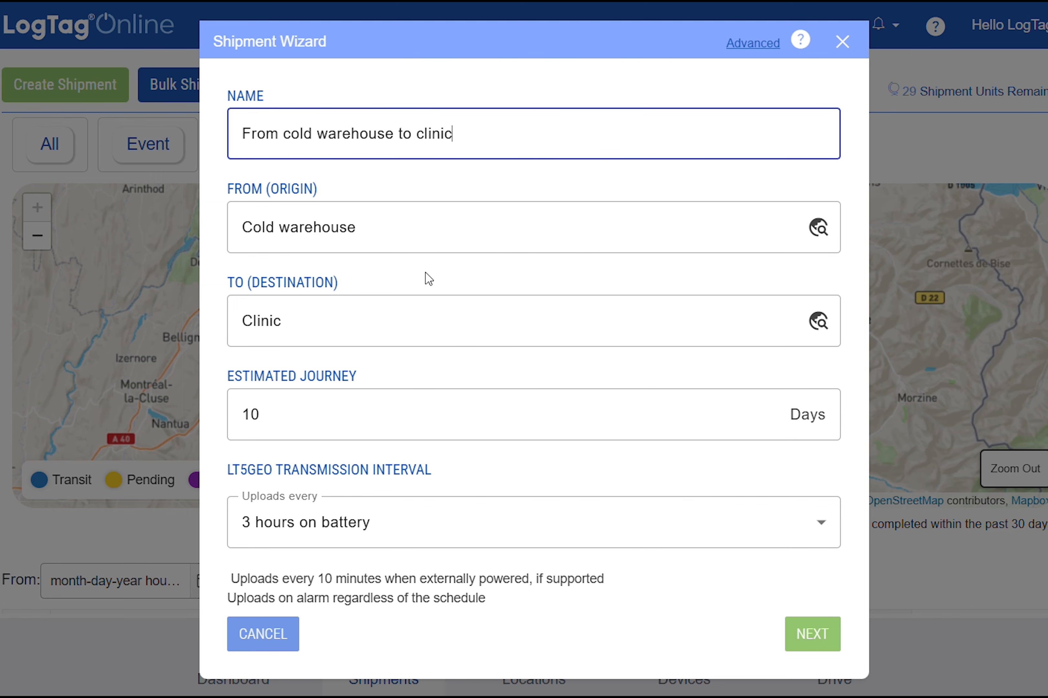
Begin adding a new destination area and name it Clinic 2.
left_click(641, 341)
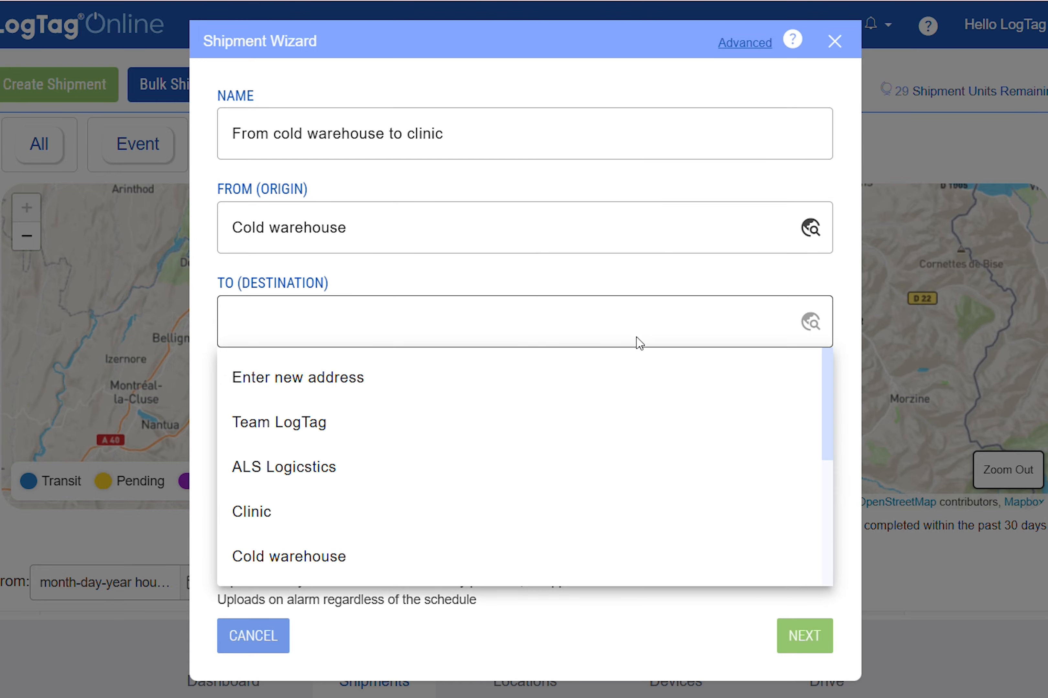
left_click(627, 393)
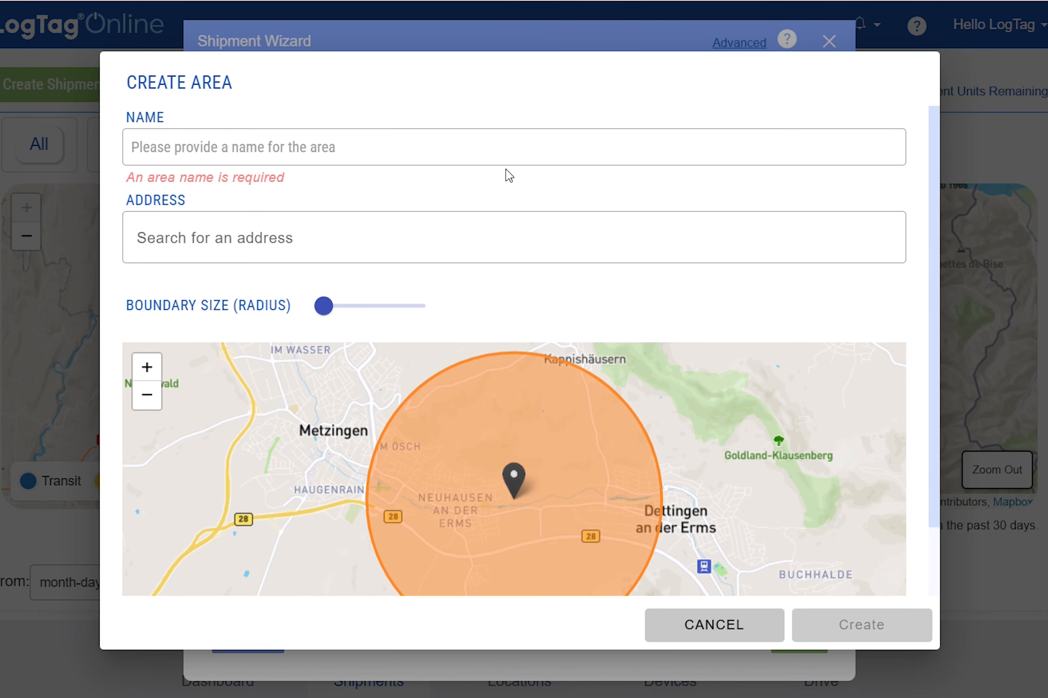
left_click(515, 154)
type("Clinic 2")
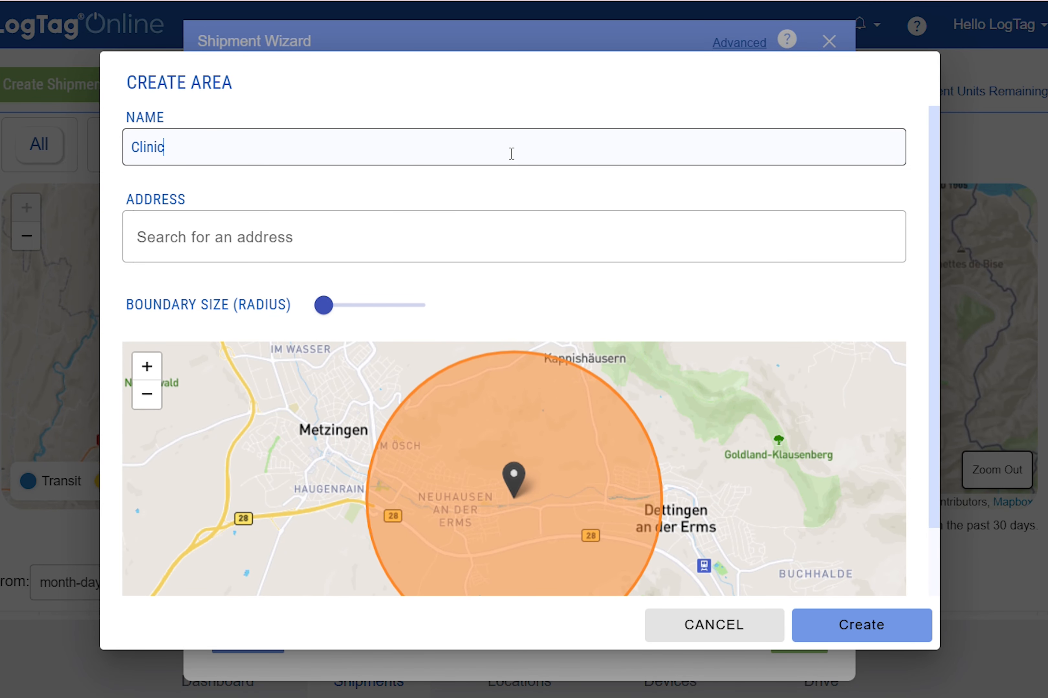
Enter the clinic's street address, pick the suggested match, set a 2.0 km boundary radius and create the area.
left_click(501, 233)
type("28 william pickering drive")
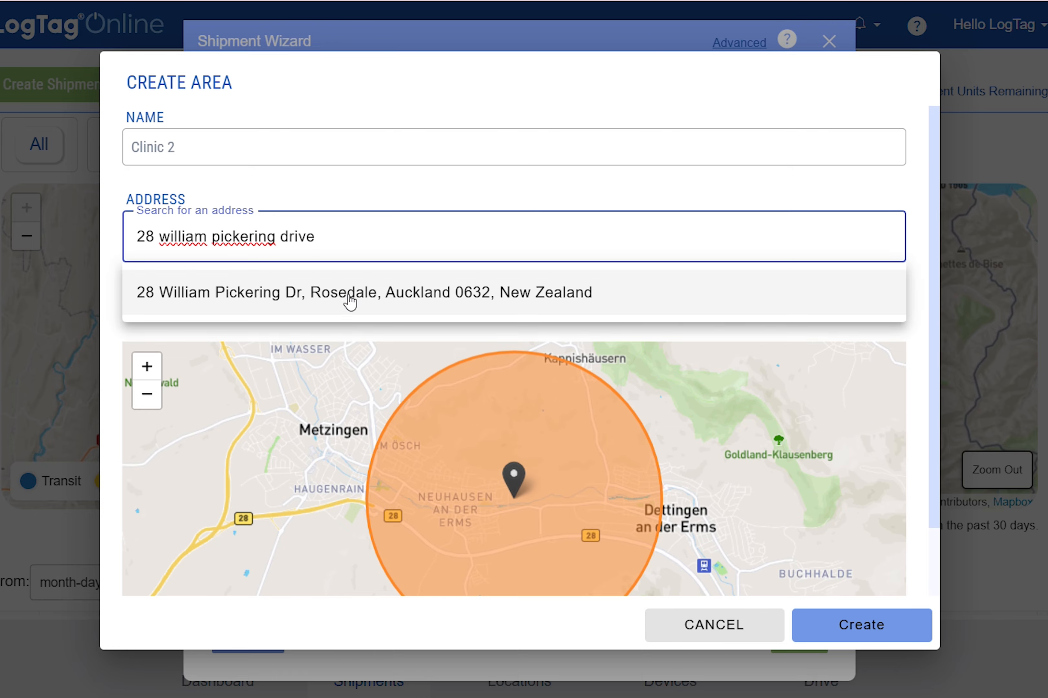
left_click(334, 311)
mouse_move(327, 311)
left_click_drag(329, 315, 344, 318)
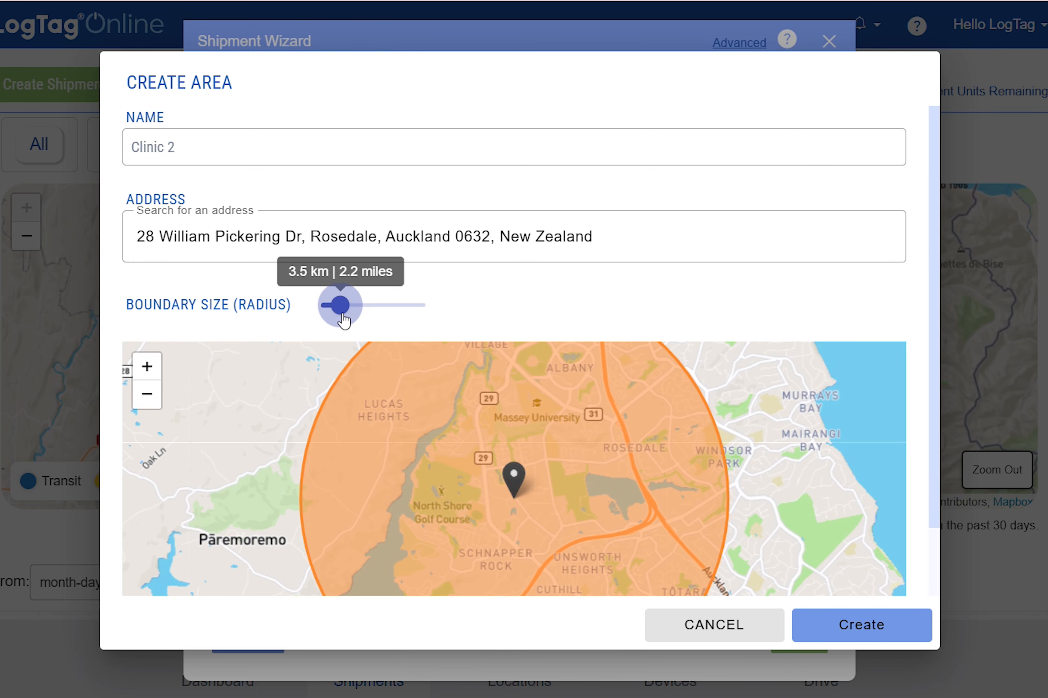
left_click_drag(344, 318, 323, 315)
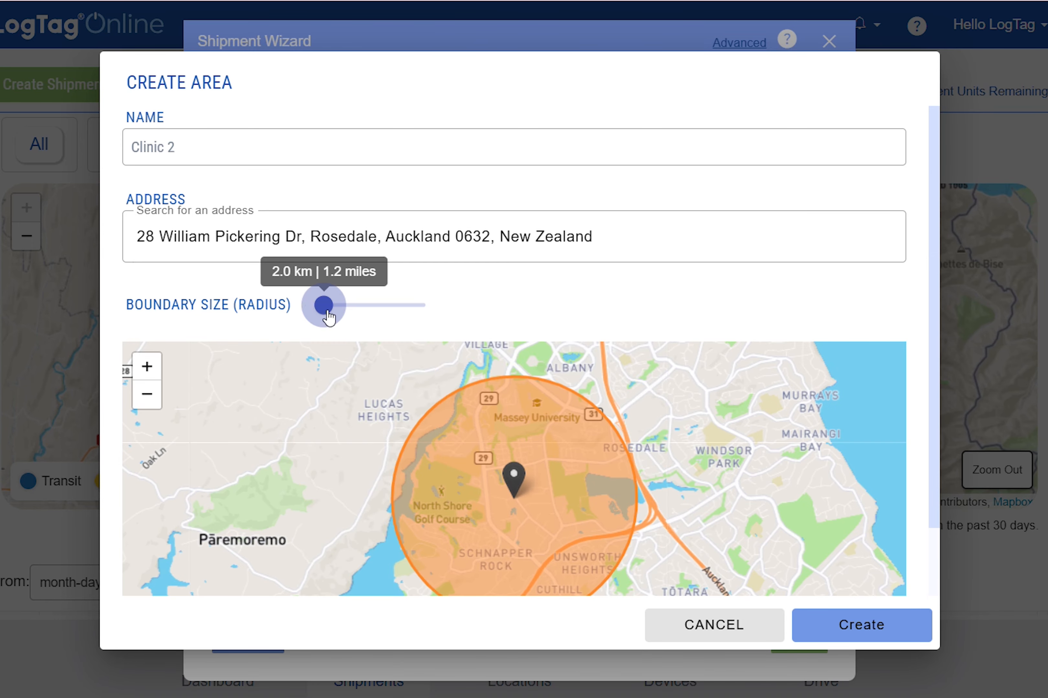
left_click(859, 626)
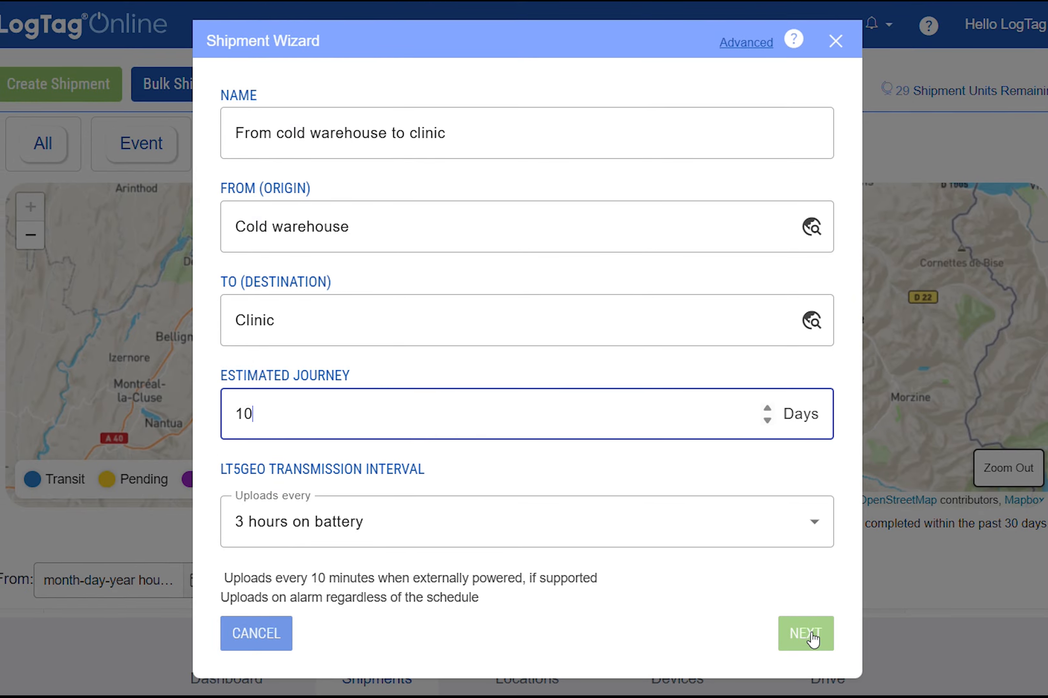
Advance to the logger step and pick logger D0D600001730 from the serial number list.
left_click(806, 633)
left_click(508, 363)
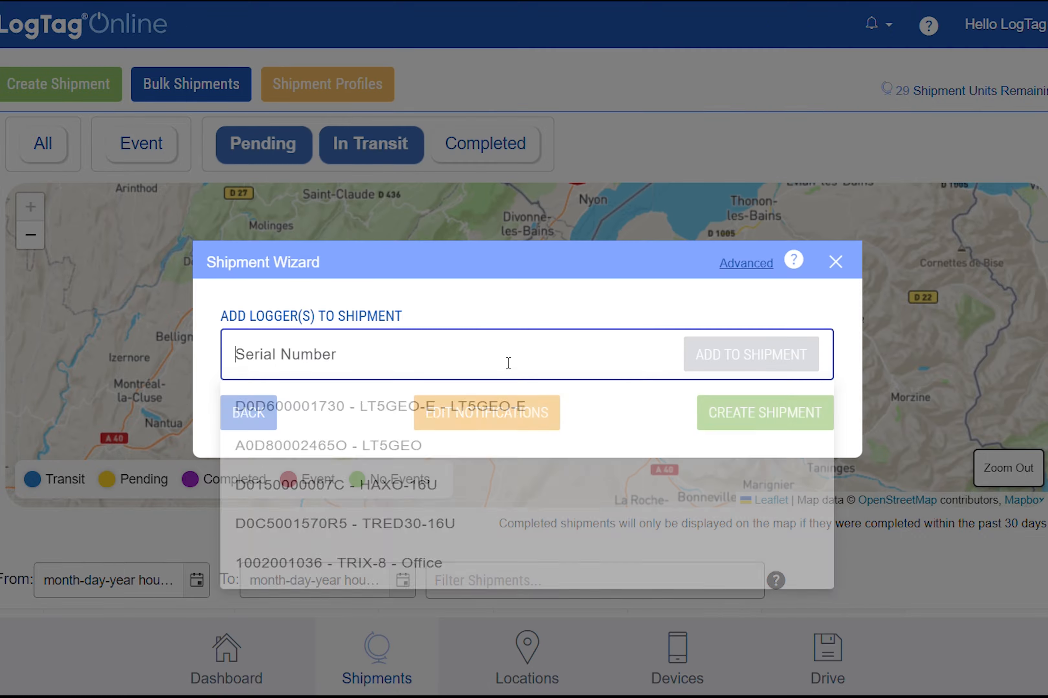
left_click(520, 408)
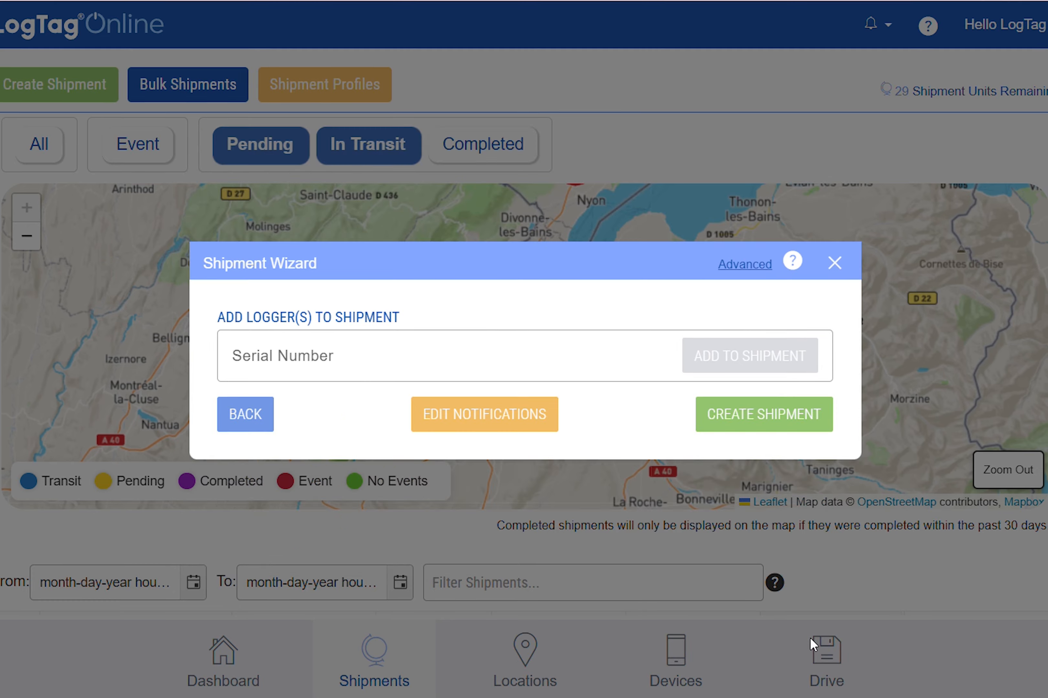
Enter serial number D0D600001730 and add that logger to the shipment.
left_click(586, 348)
type("D0")
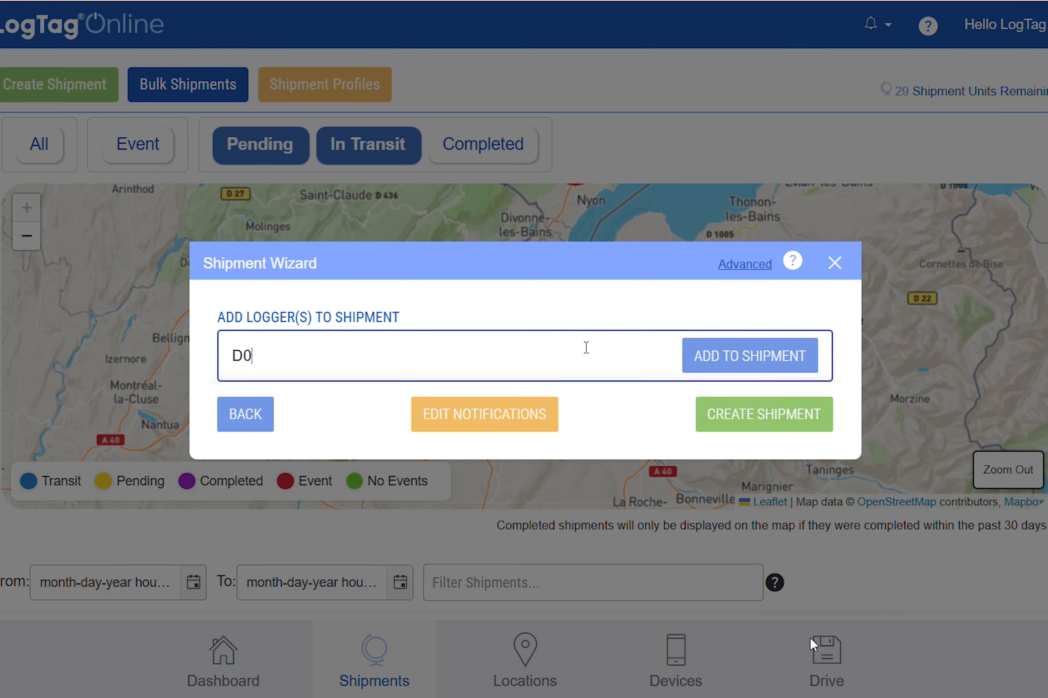
type("D600001730")
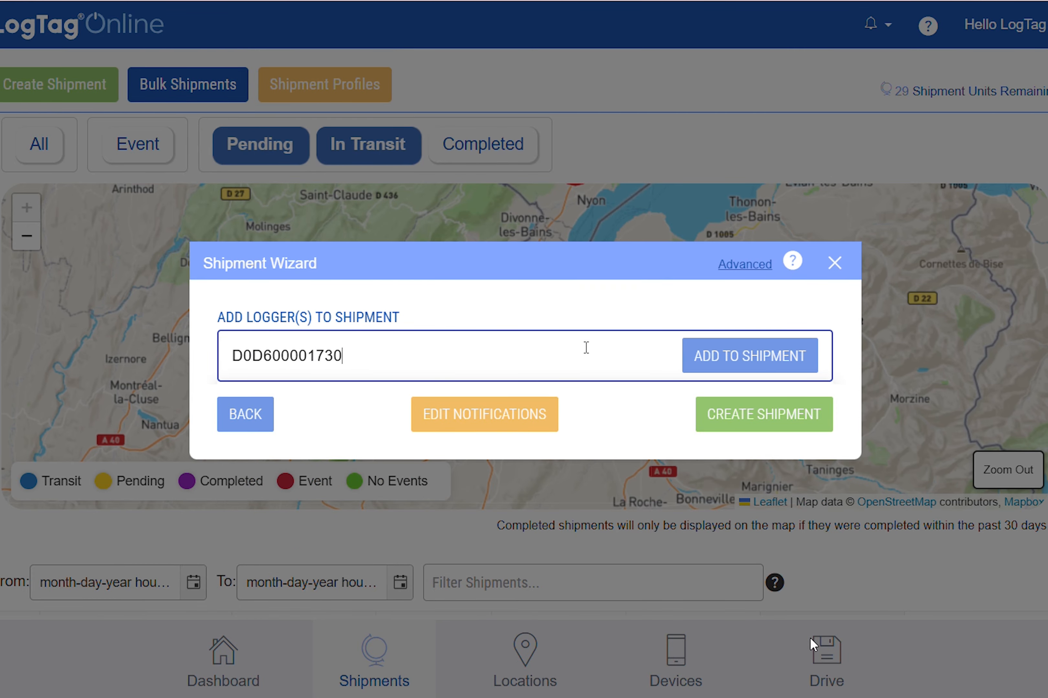
left_click(746, 367)
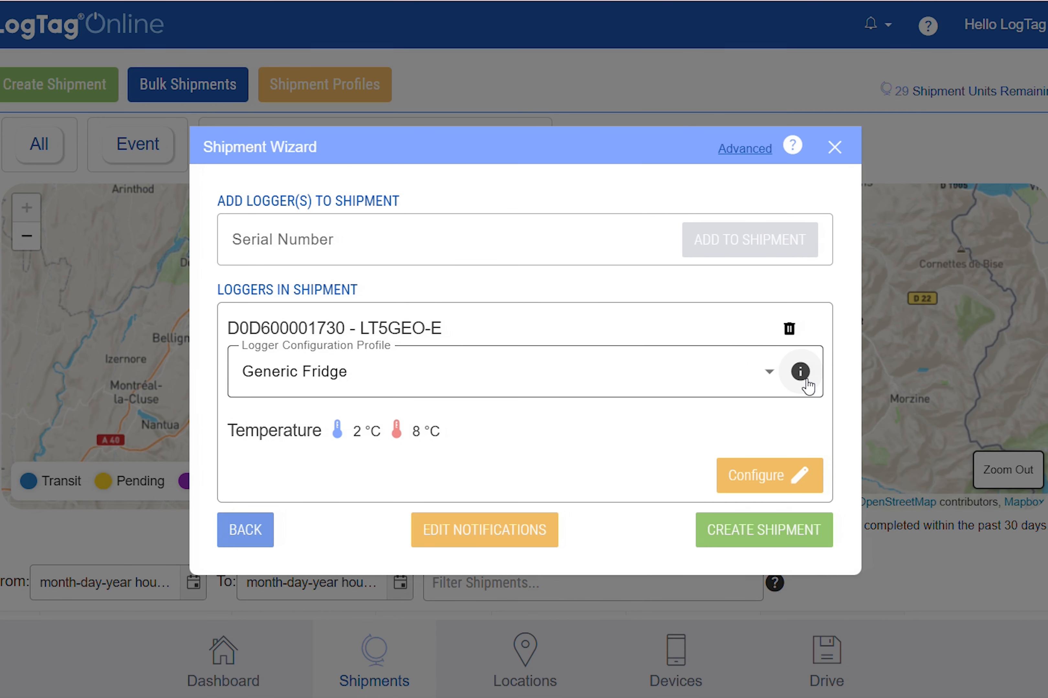
Open the shipment's notification settings and turn off email notification for shock alarms.
left_click(736, 469)
left_click(144, 355)
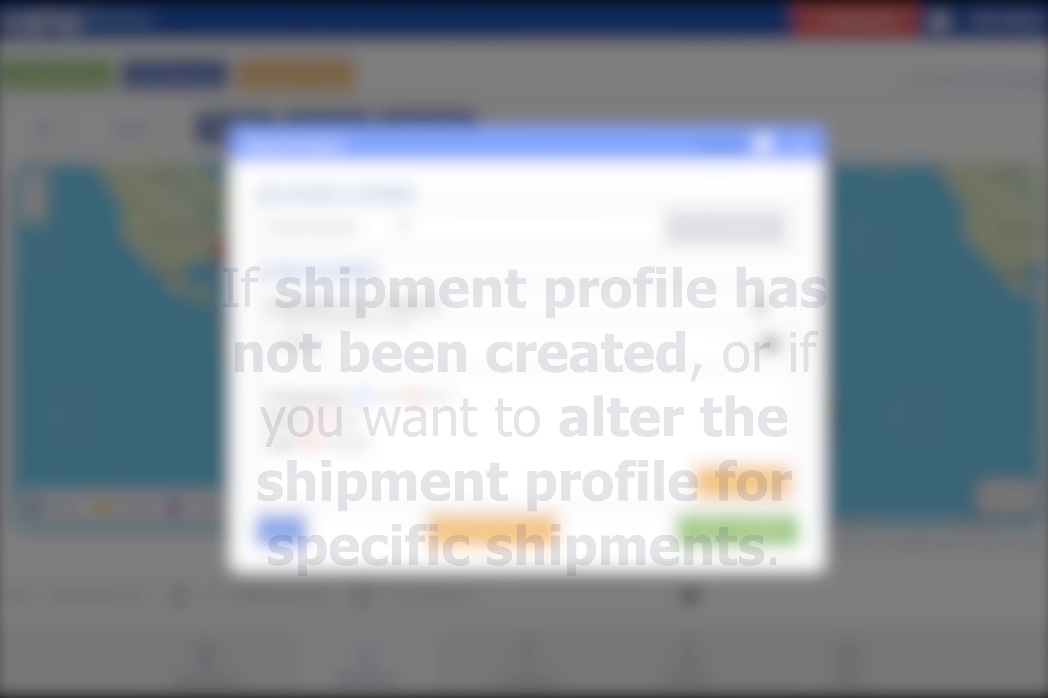
left_click(528, 529)
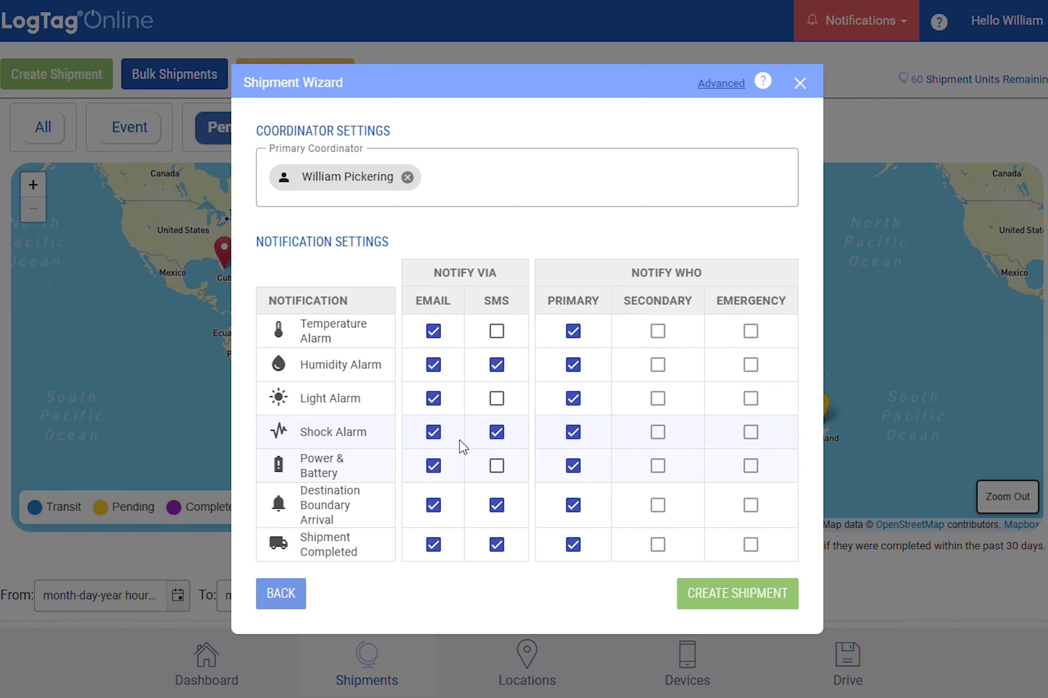
left_click(434, 432)
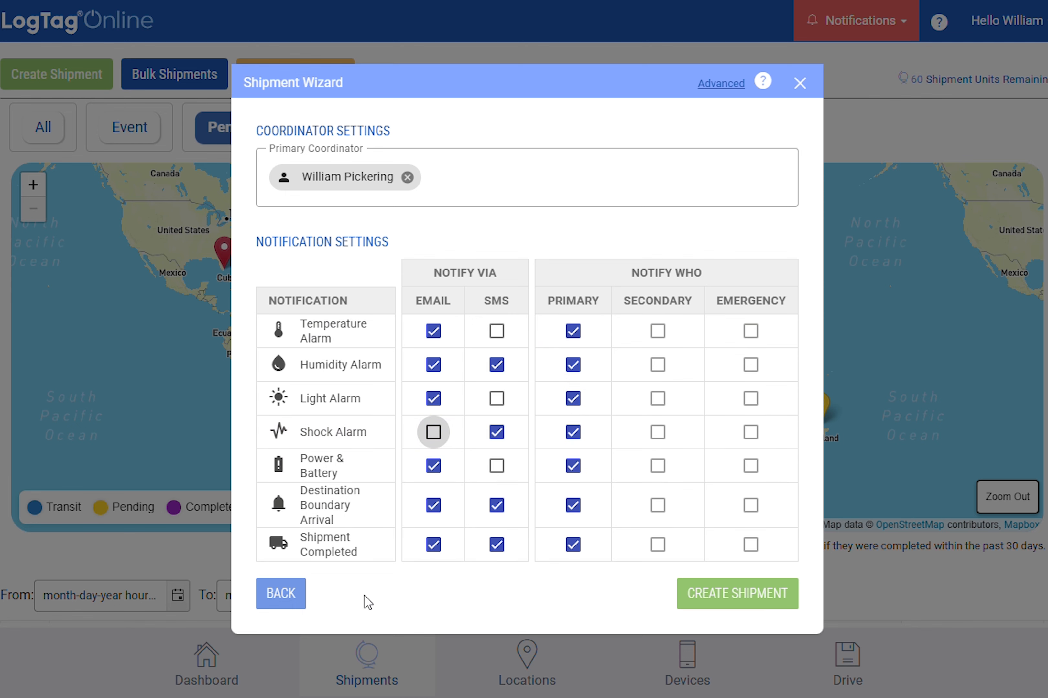
Return to the logger step and create the shipment.
left_click(277, 595)
left_click(705, 514)
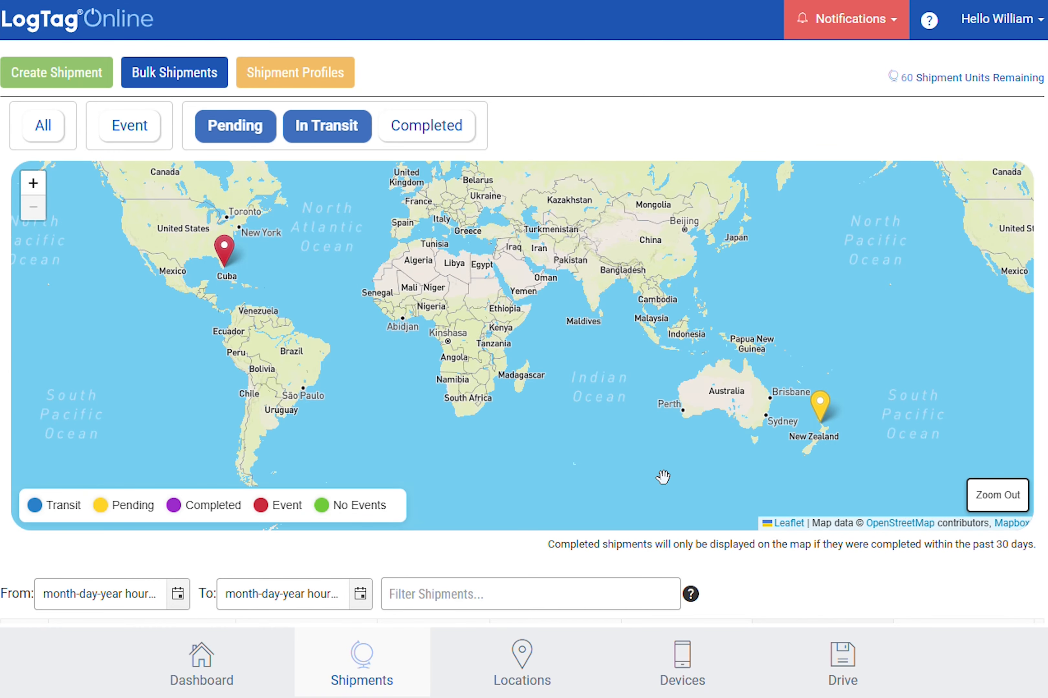
scroll(663, 476, "down", 2)
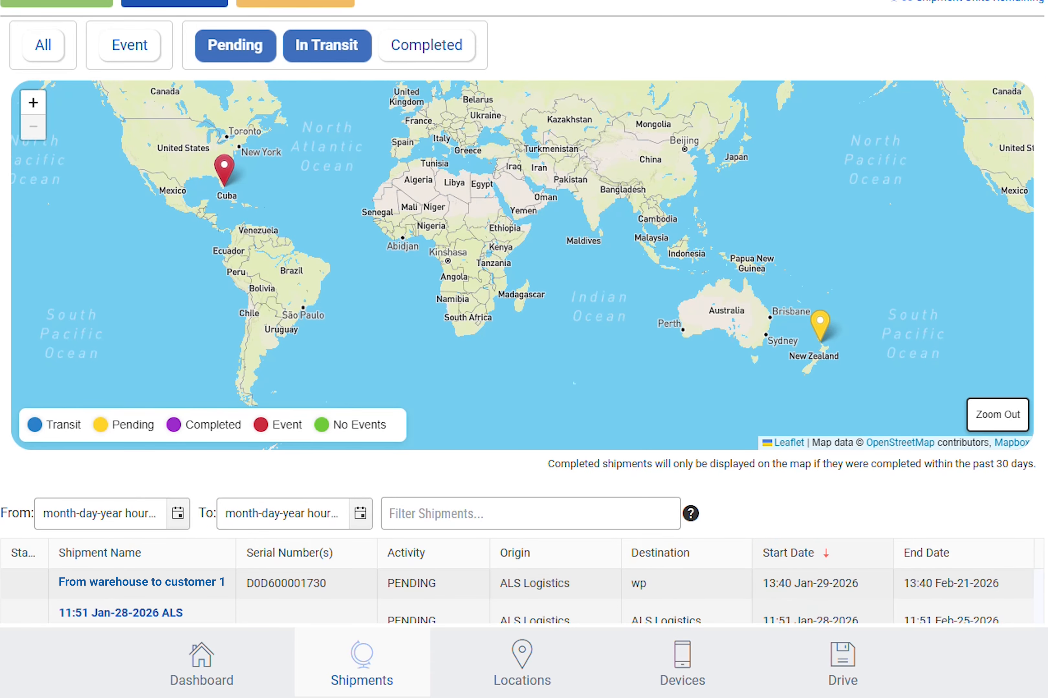